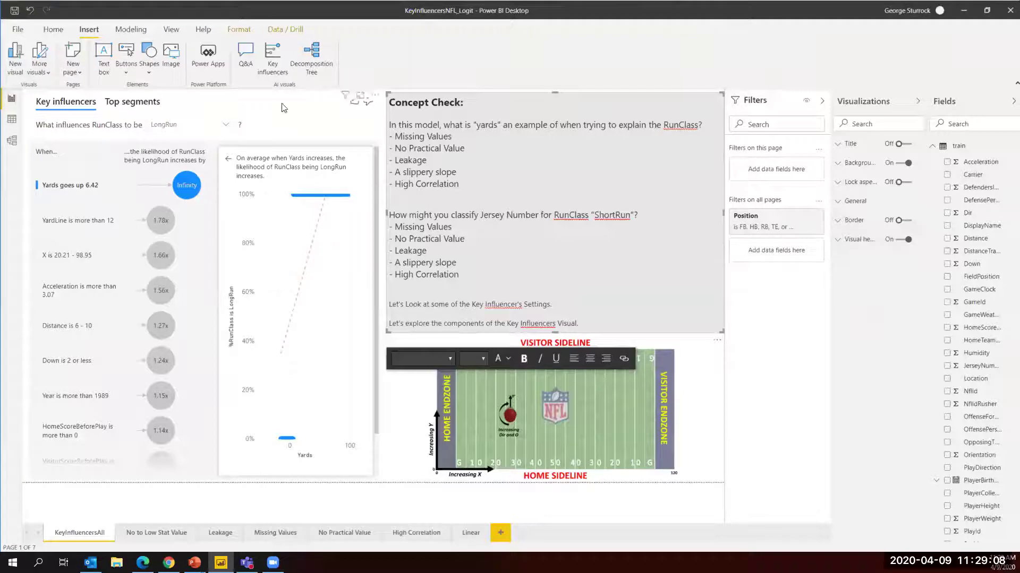
Add a new report page and place a Key influencers visual on it, enlarged to fill about half the page's width
left_click(284, 108)
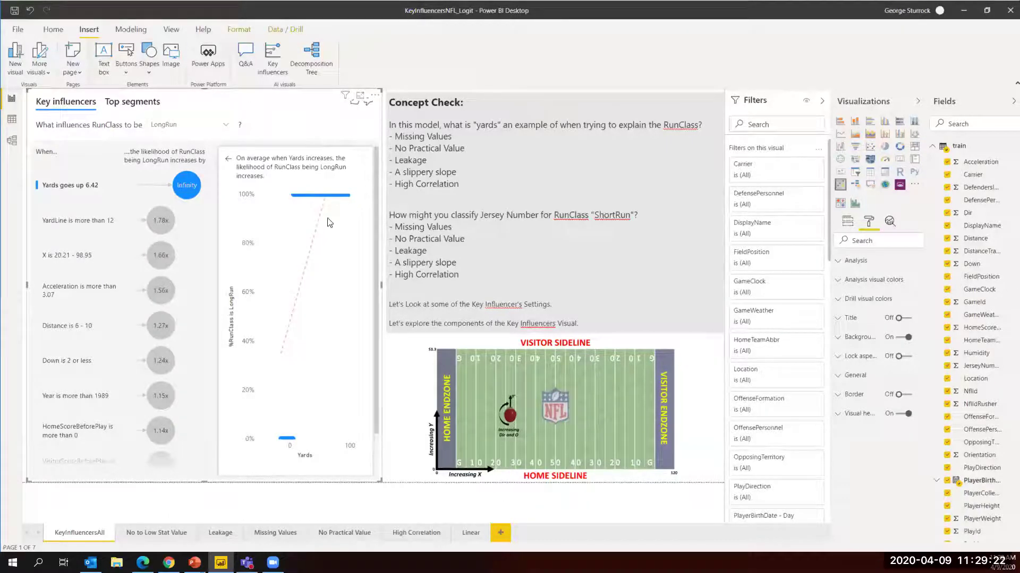
left_click(500, 532)
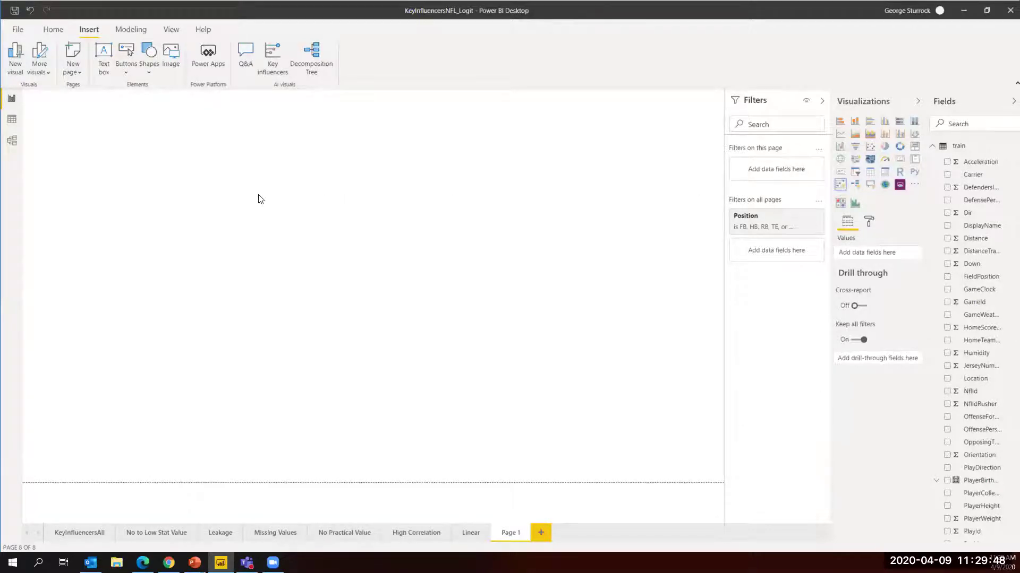
left_click(839, 185)
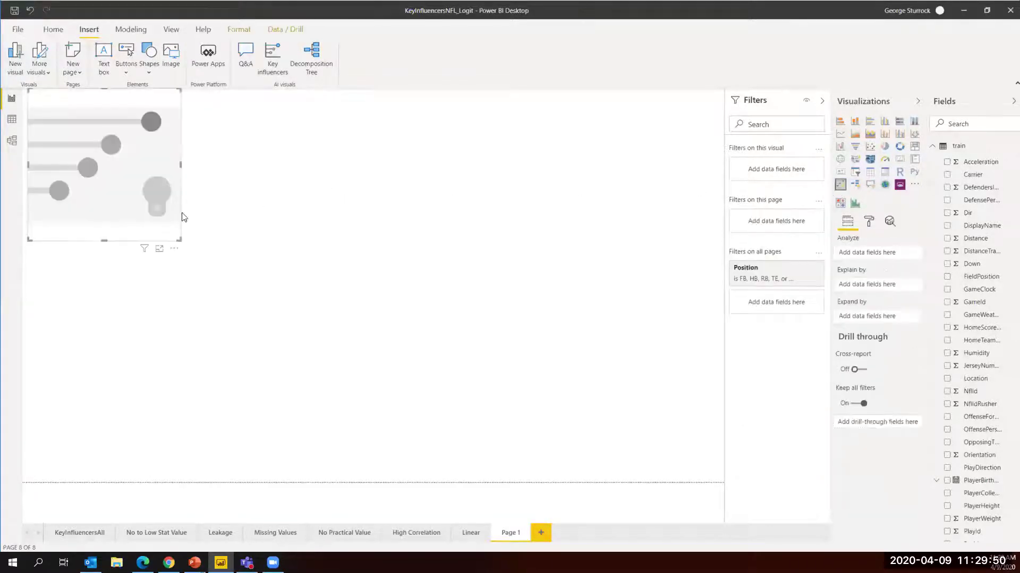
left_click_drag(179, 239, 407, 481)
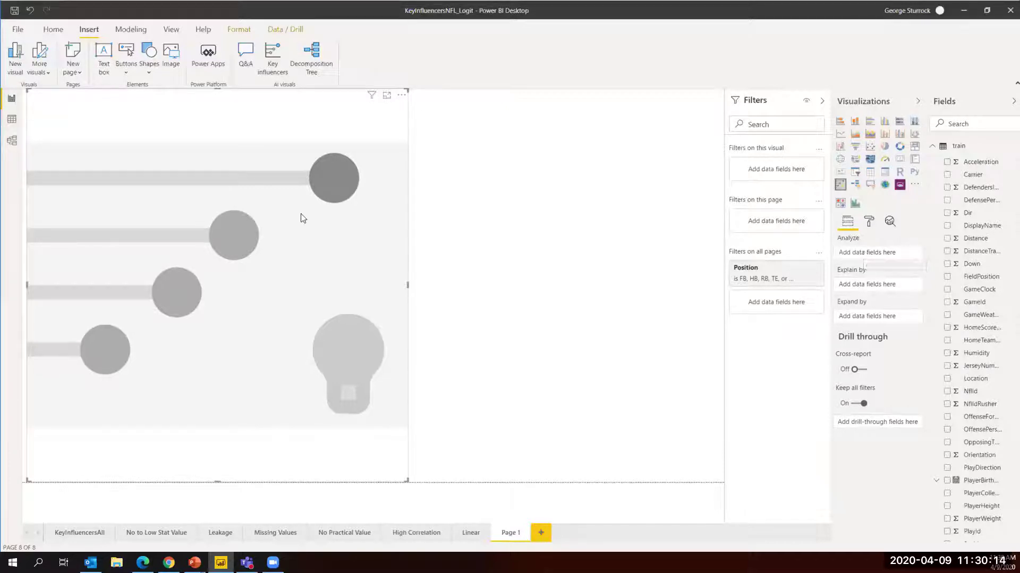
Return to the KeyInfluencersAll page and review which RunClass outcomes its key influencers visual can analyze
left_click(85, 533)
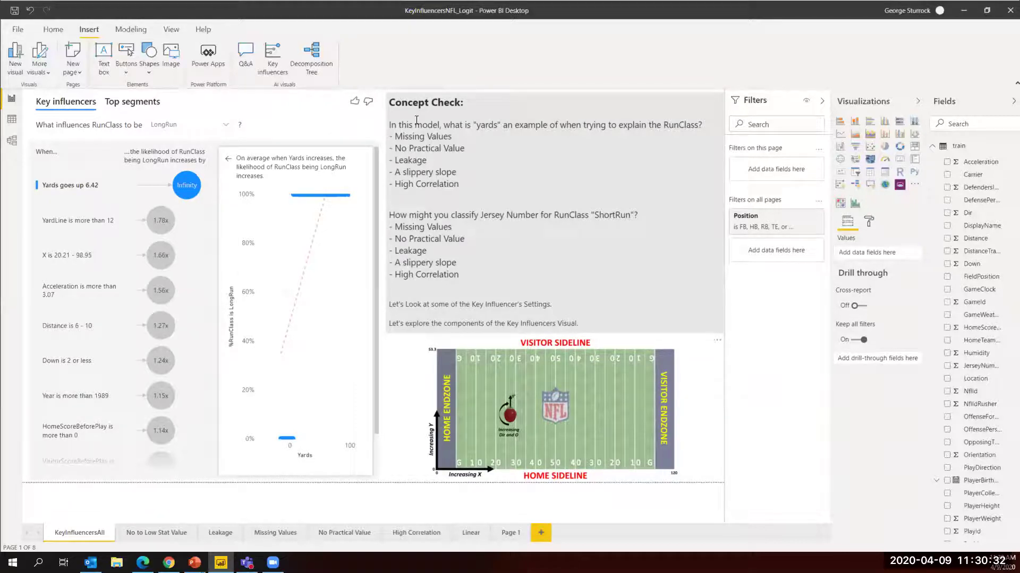
left_click(525, 144)
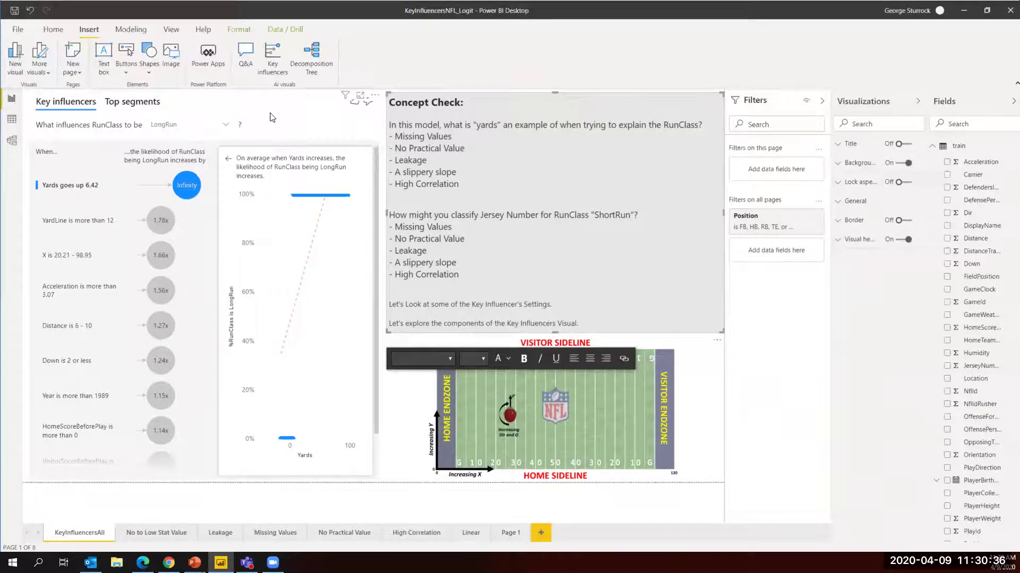
left_click(117, 170)
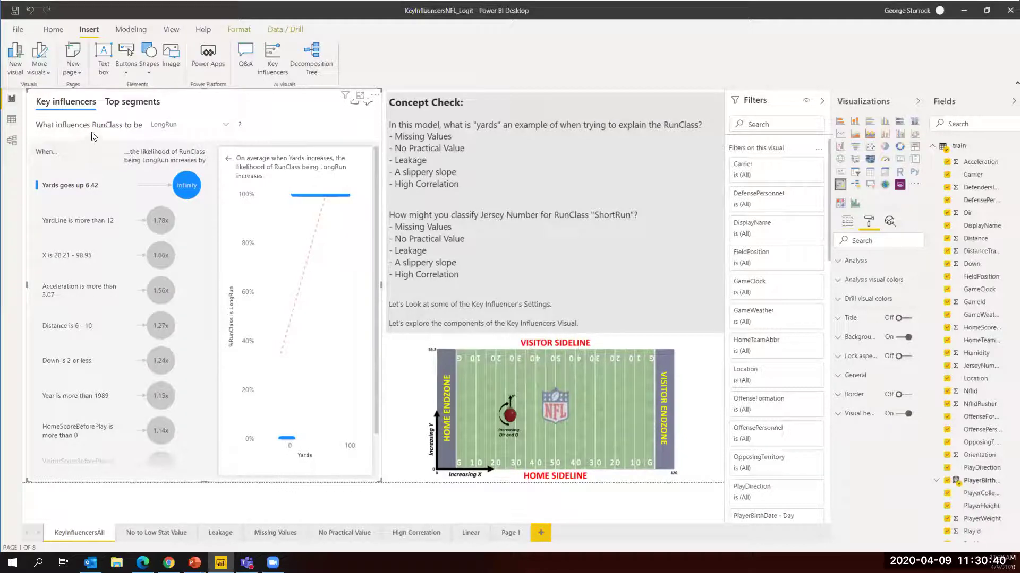
left_click(226, 127)
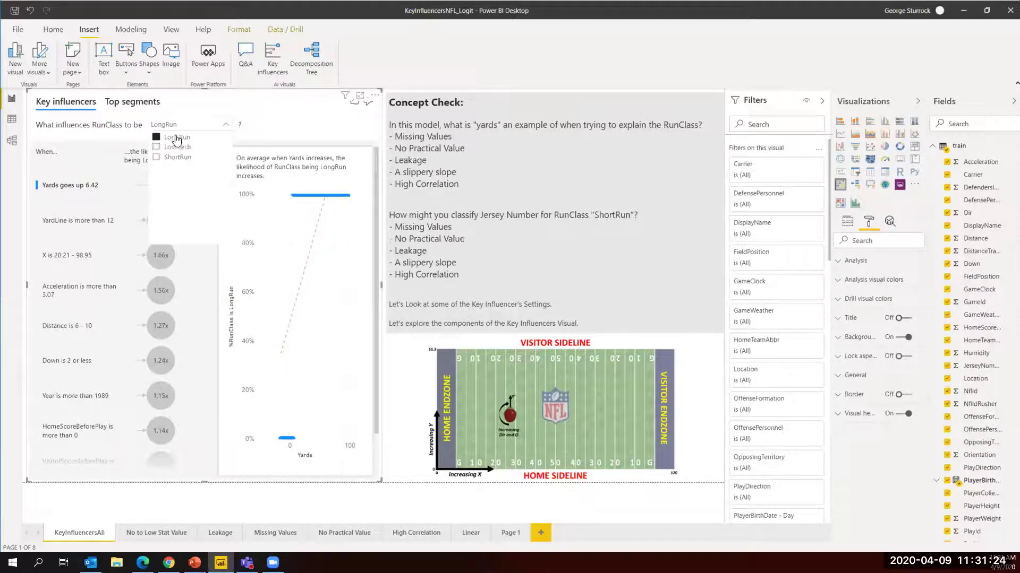
left_click(274, 124)
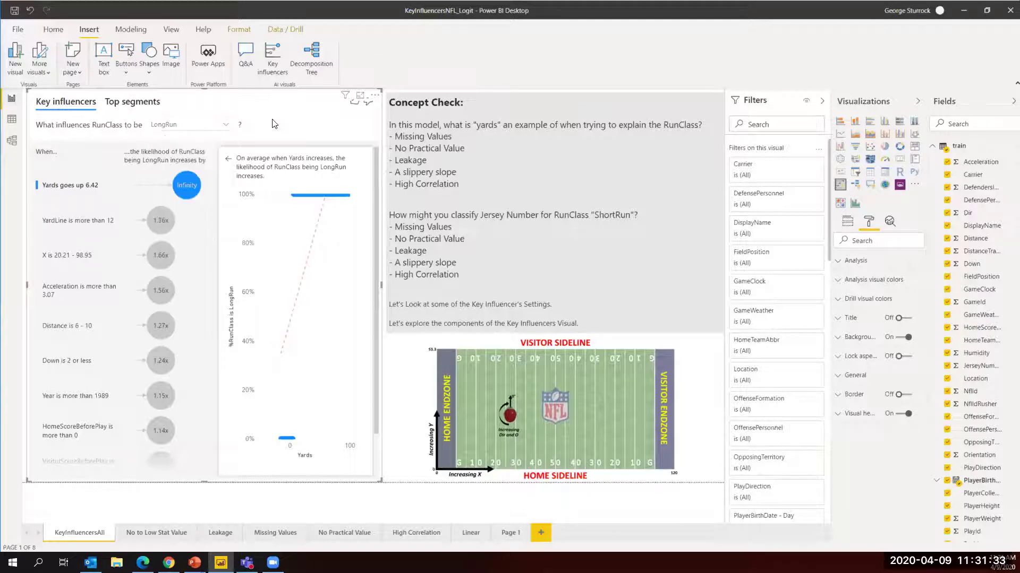
Highlight the concept check question about "yards" with its answer choices, including the High Correlation option
left_click(511, 102)
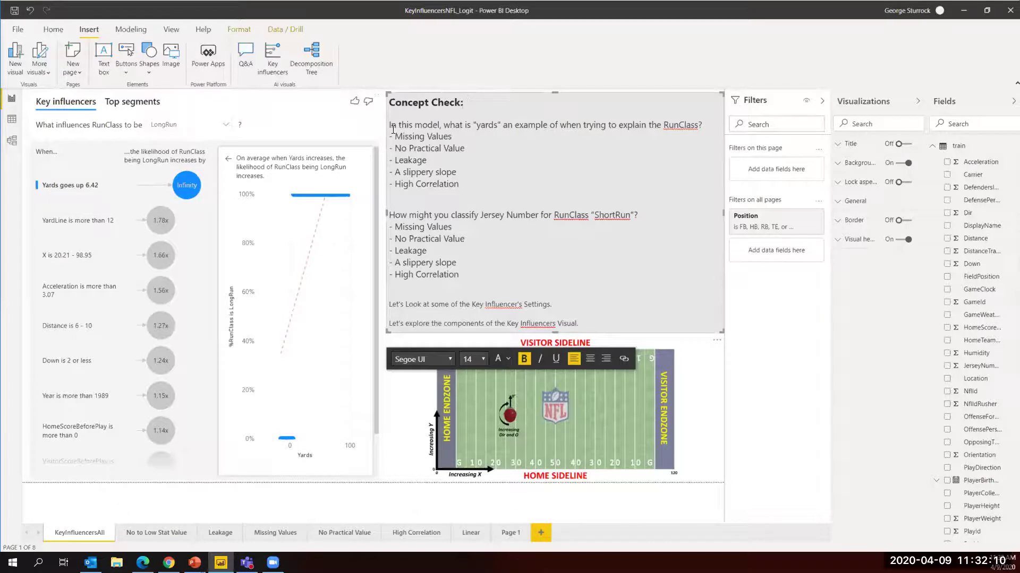
left_click_drag(390, 126, 488, 187)
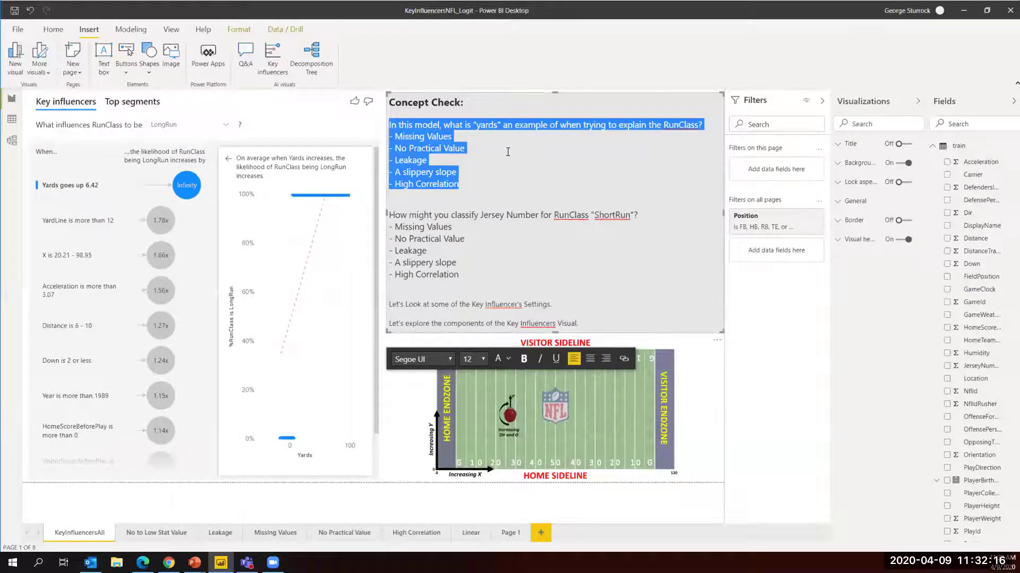
left_click(523, 138)
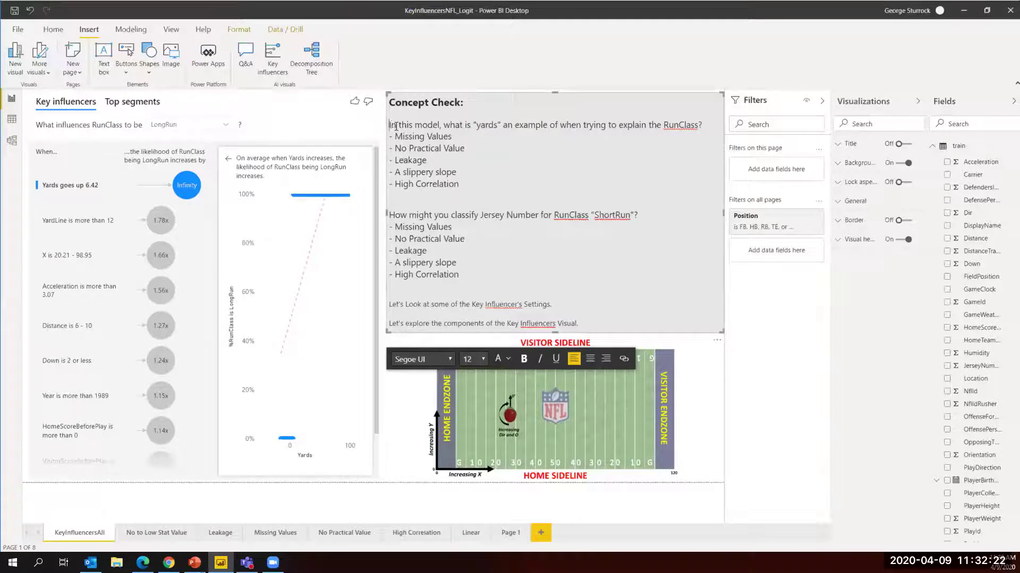
left_click_drag(392, 125, 506, 185)
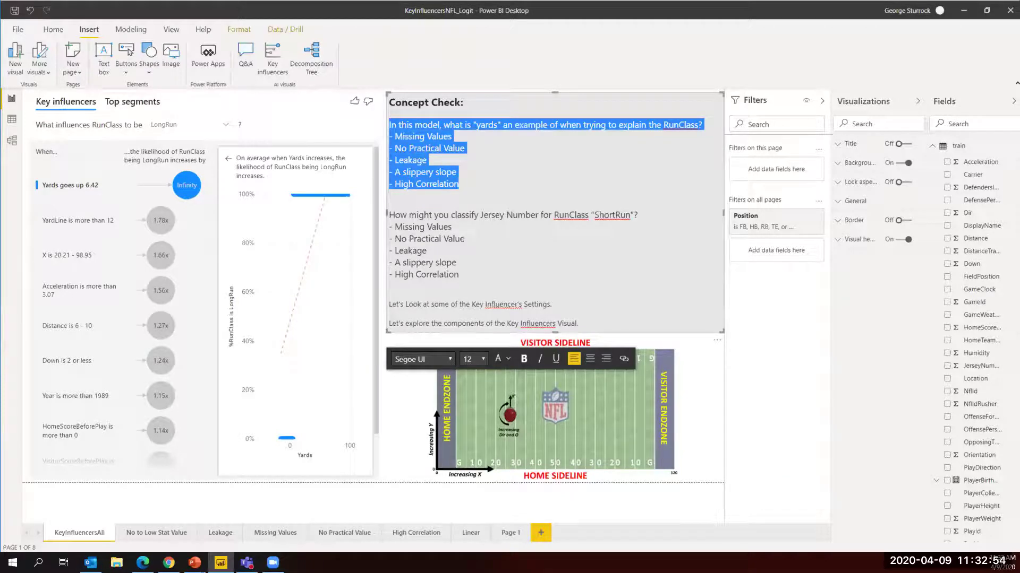
left_click(454, 169)
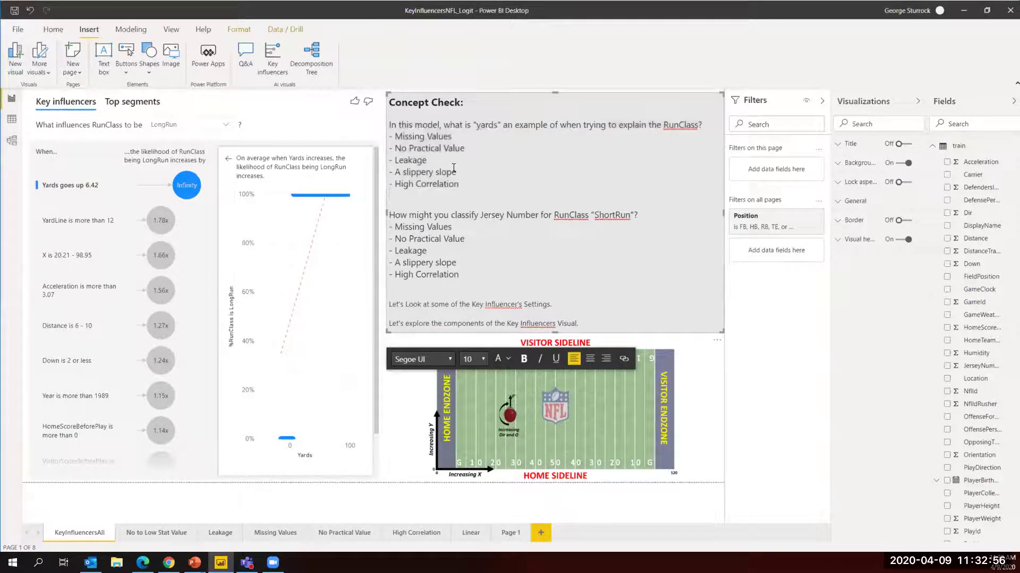
left_click_drag(459, 185, 427, 161)
left_click(428, 161)
left_click_drag(464, 186, 397, 185)
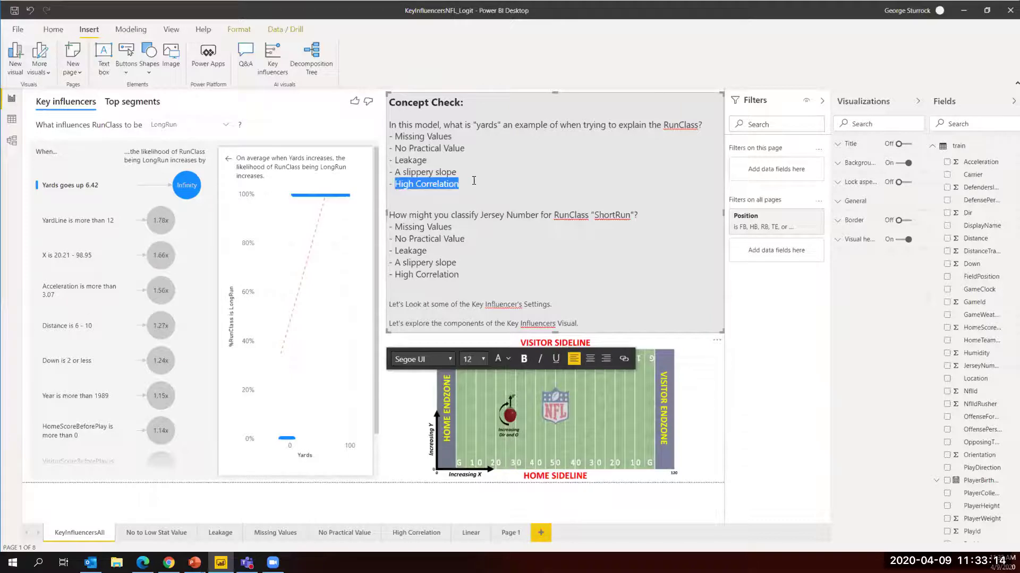
key("Right")
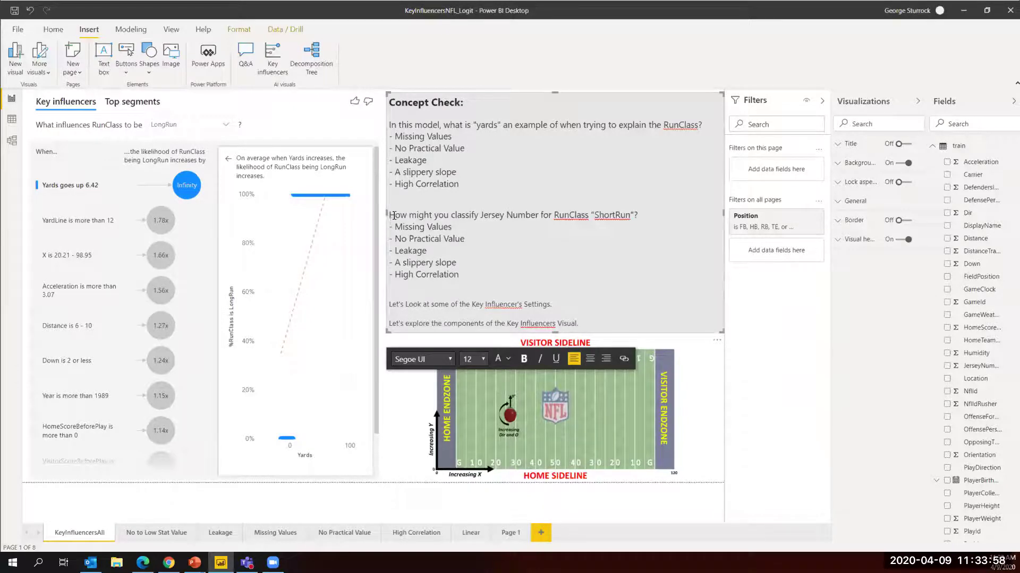
Set the key influencers visual to analyze what influences RunClass to be ShortRun
left_click(226, 125)
left_click(187, 158)
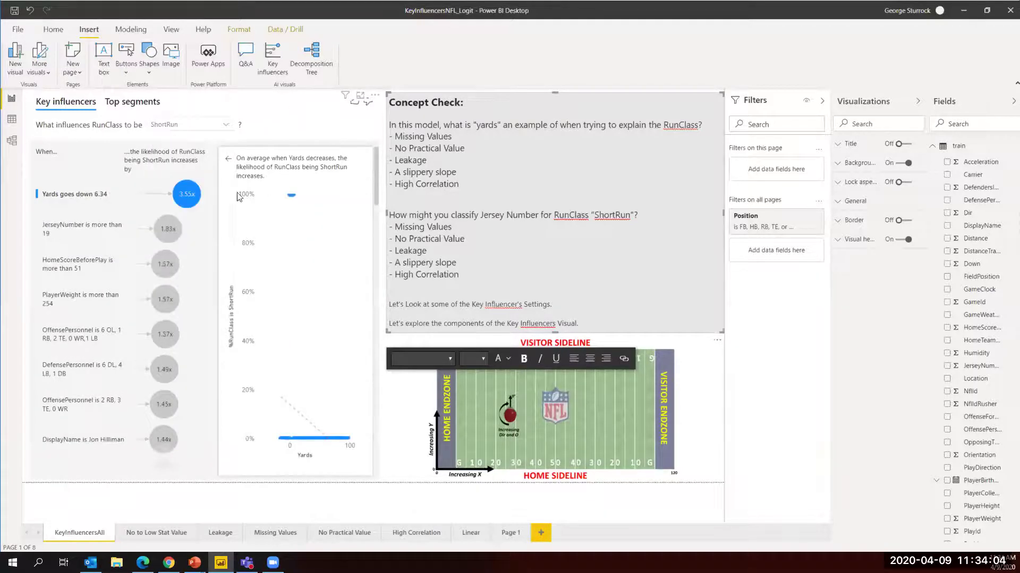
left_click(237, 192)
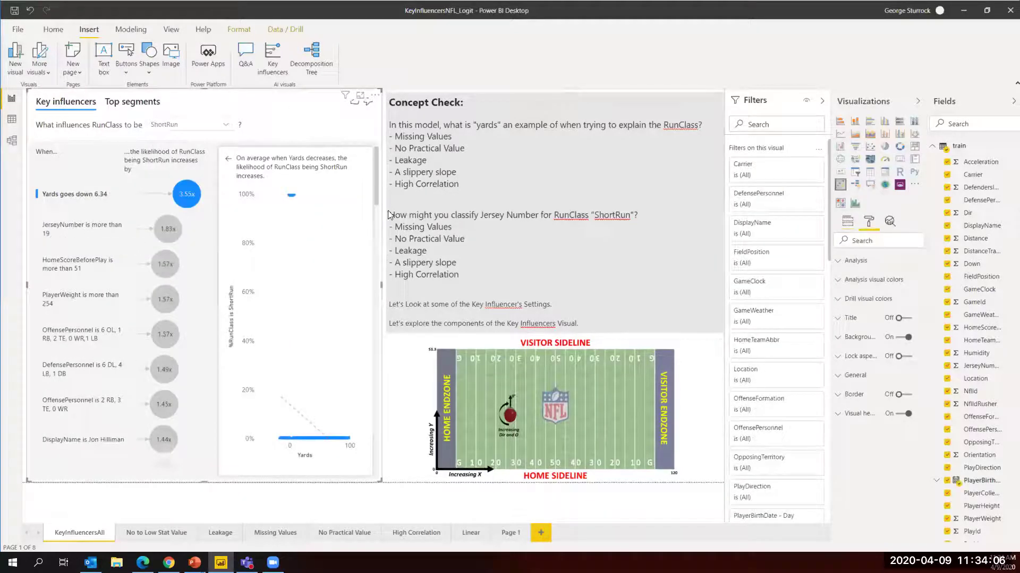
Highlight the Jersey Number concept check question with its choices, and single out the answer No Practical Value
left_click_drag(388, 215, 520, 276)
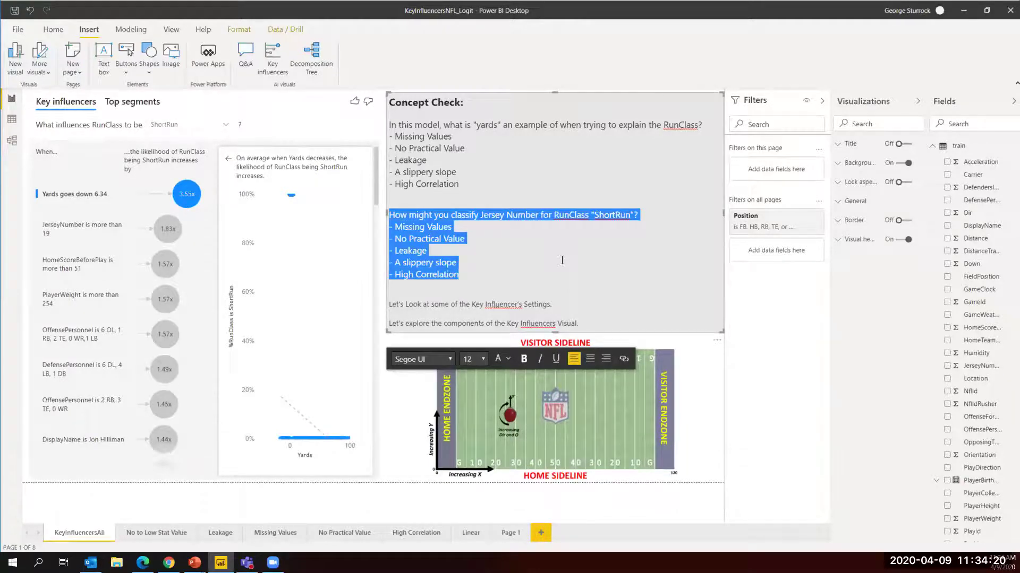
left_click(509, 277)
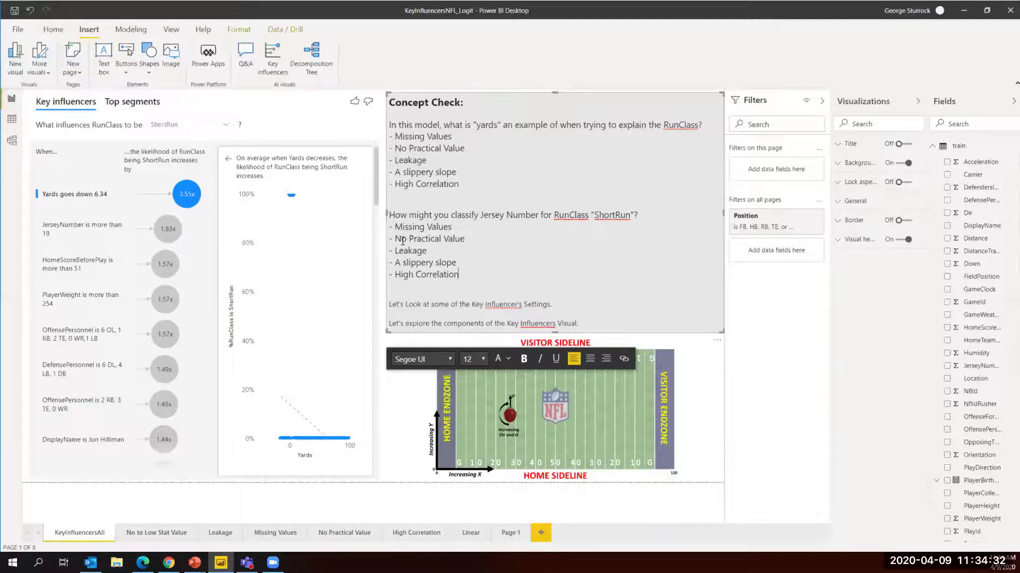
left_click_drag(396, 238, 465, 239)
left_click(466, 239)
Switch the key influencers analysis of RunClass back to LongRun
left_click(228, 126)
left_click(216, 137)
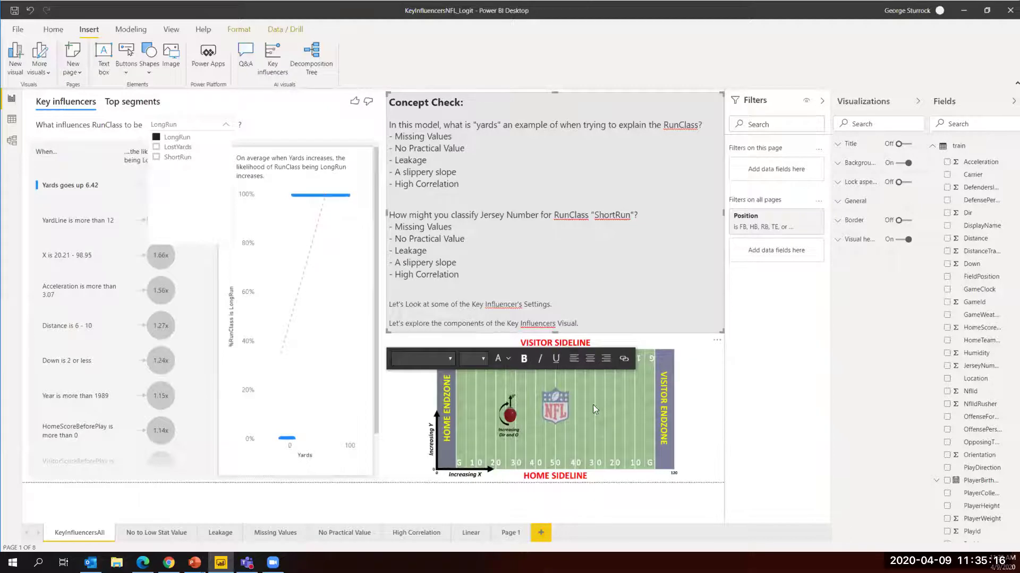
left_click(202, 146)
left_click(228, 126)
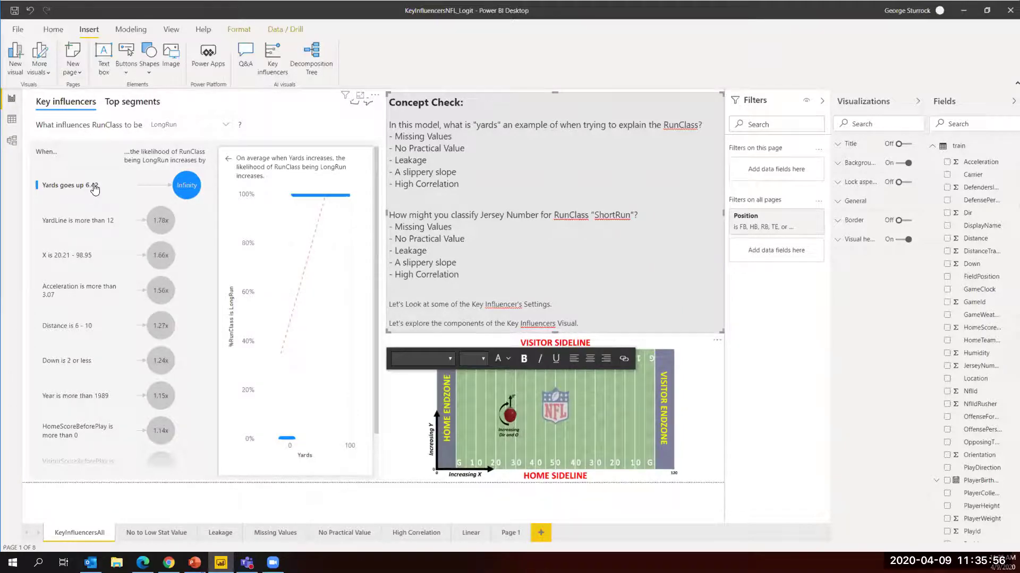
Show the detail chart for the "YardLine is more than 12" influencer and review the rest of the LongRun influencers
left_click(84, 223)
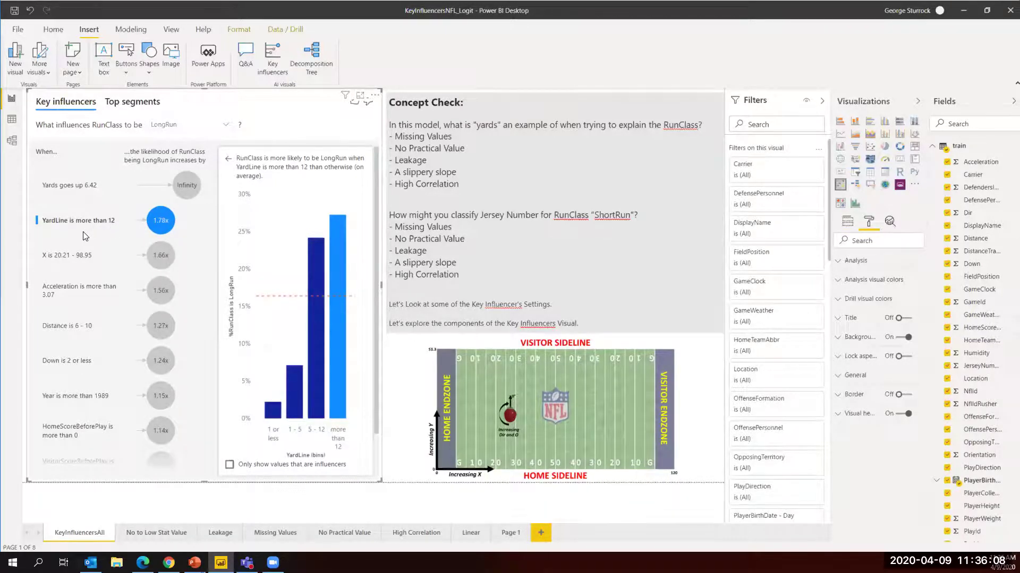
left_click(162, 229)
left_click(162, 229)
scroll(166, 303, "down", 1)
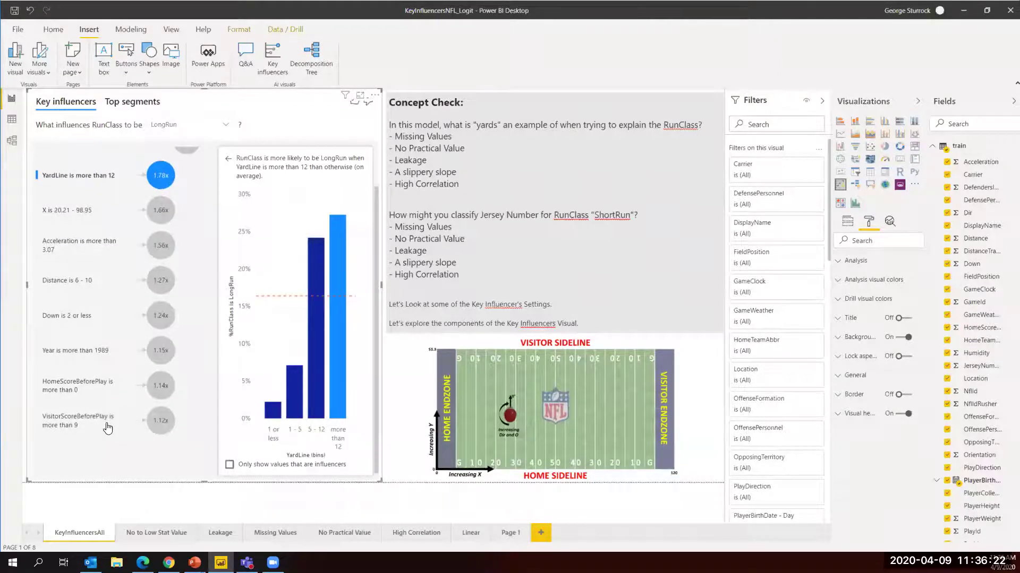
scroll(117, 404, "up", 1)
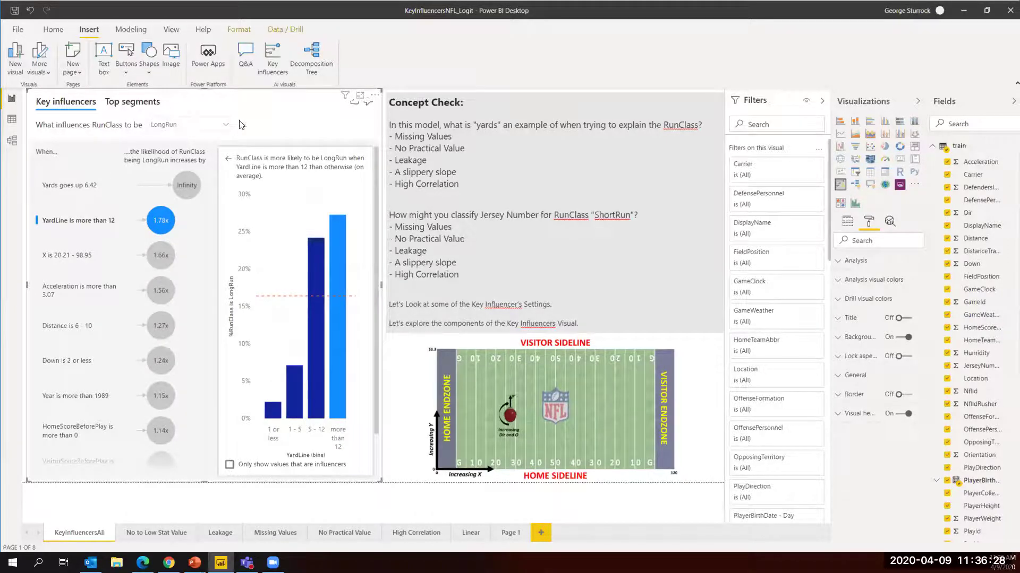
Show the top segments for RunClass and compare them for ShortRun and LostYards, ending on LostYards
left_click(142, 105)
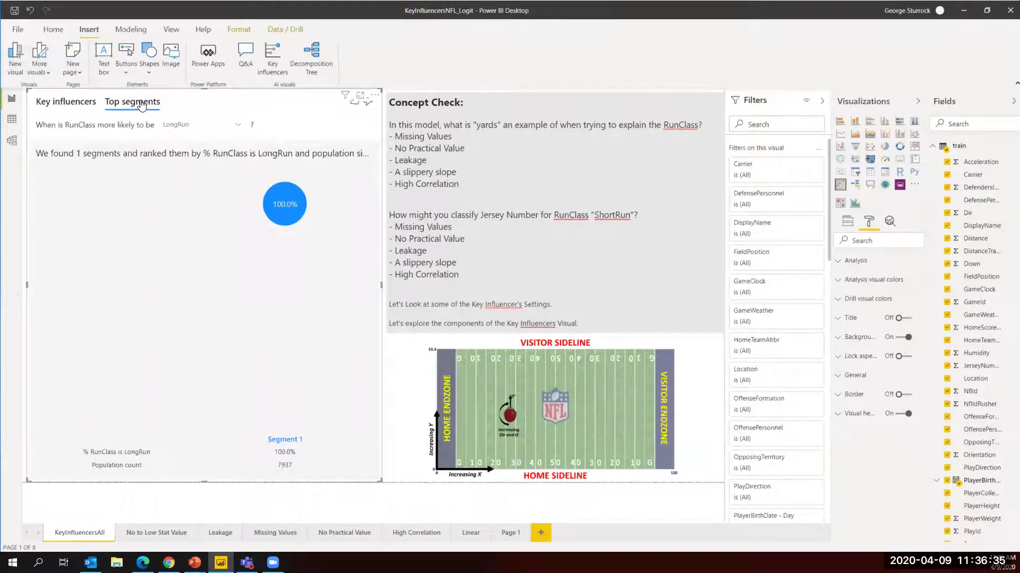
left_click(237, 126)
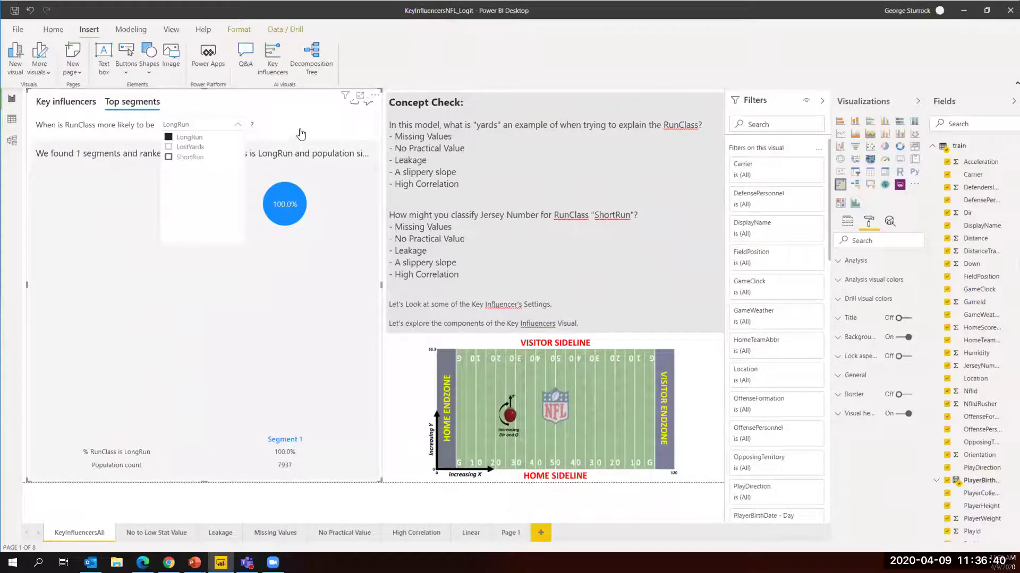
left_click(187, 157)
left_click(231, 156)
left_click(169, 137)
left_click(168, 158)
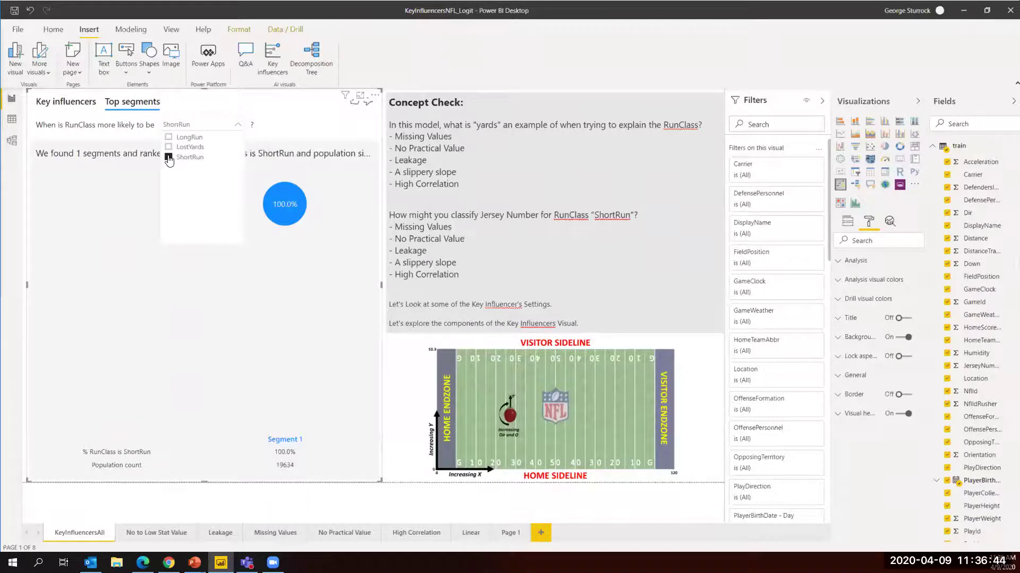
left_click(169, 147)
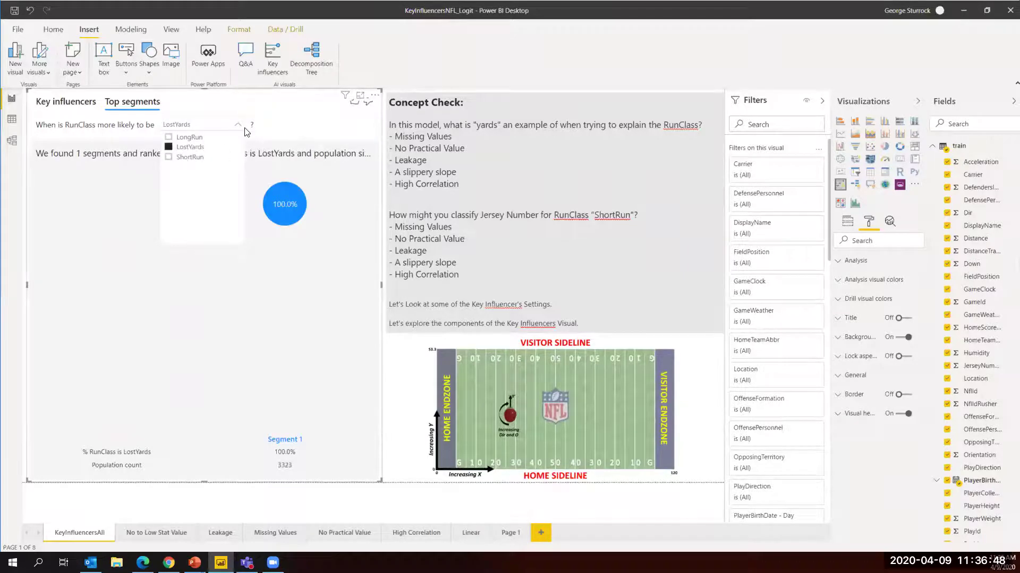
left_click(343, 203)
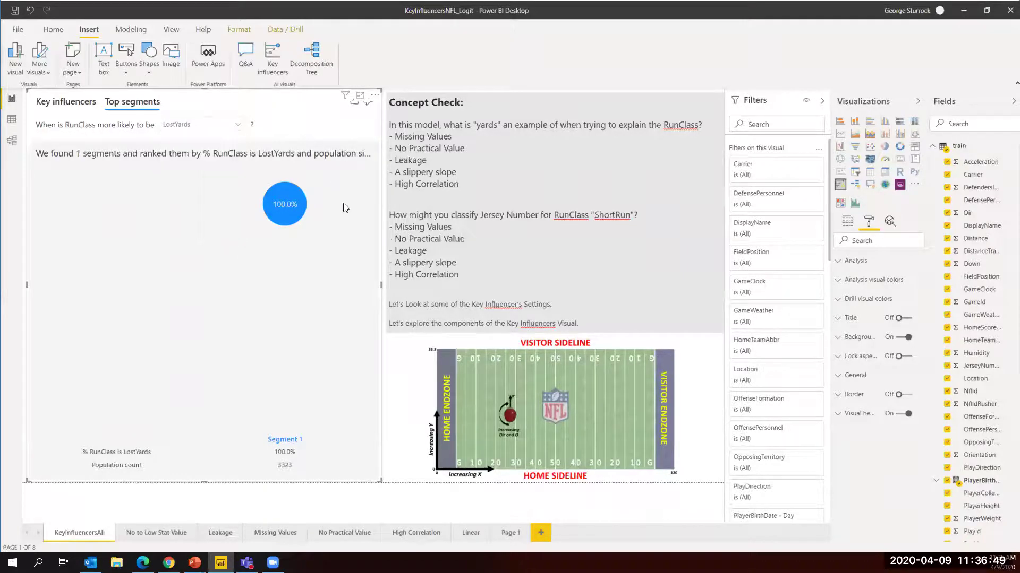
Inspect the details of Segment 1 for LostYards and return to the visual's key influencers view
left_click(282, 206)
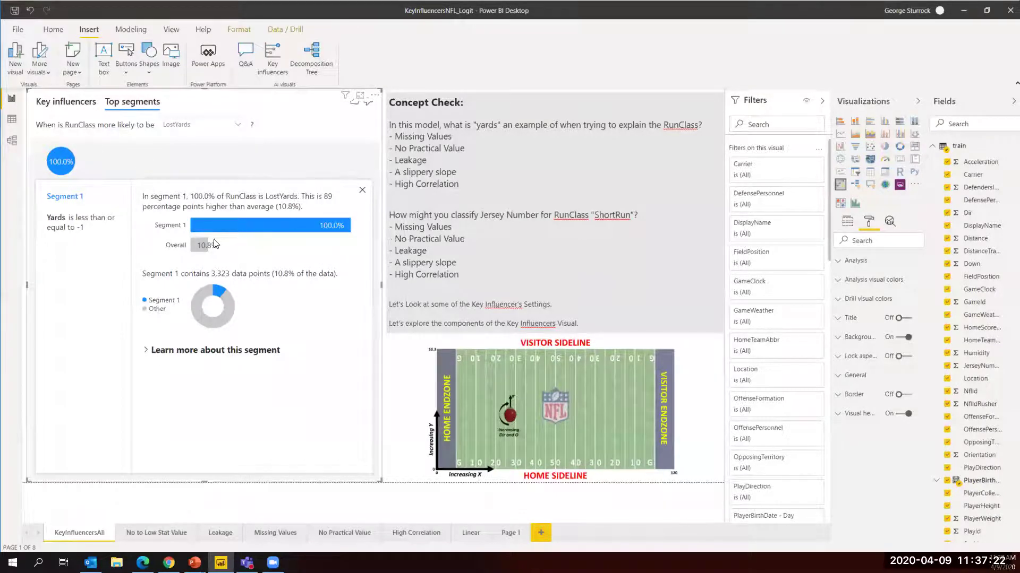
left_click(54, 106)
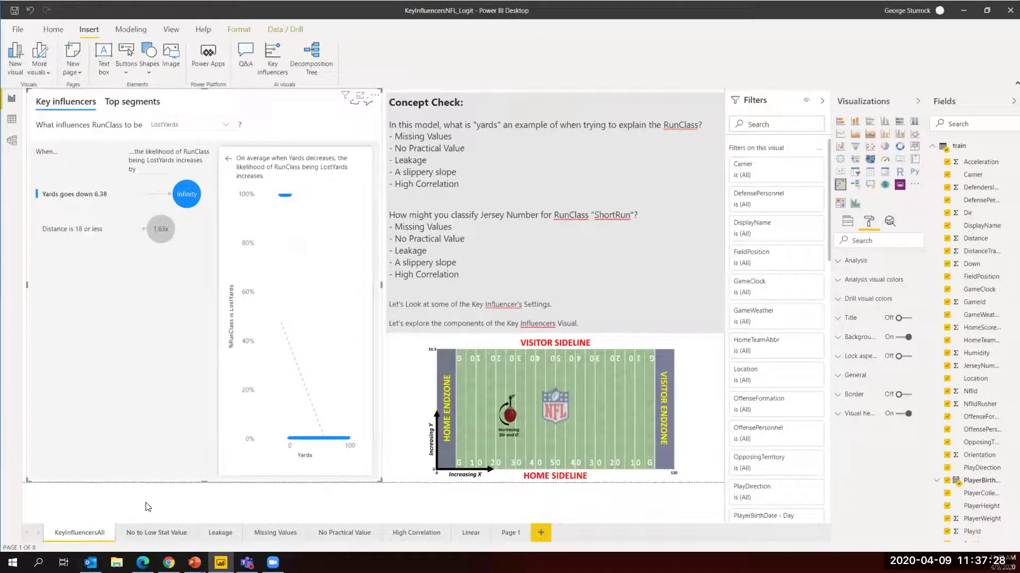
Open the No to Low Stat Value page and highlight the "Carrier (all = 1)" entry under No Variance
left_click(153, 533)
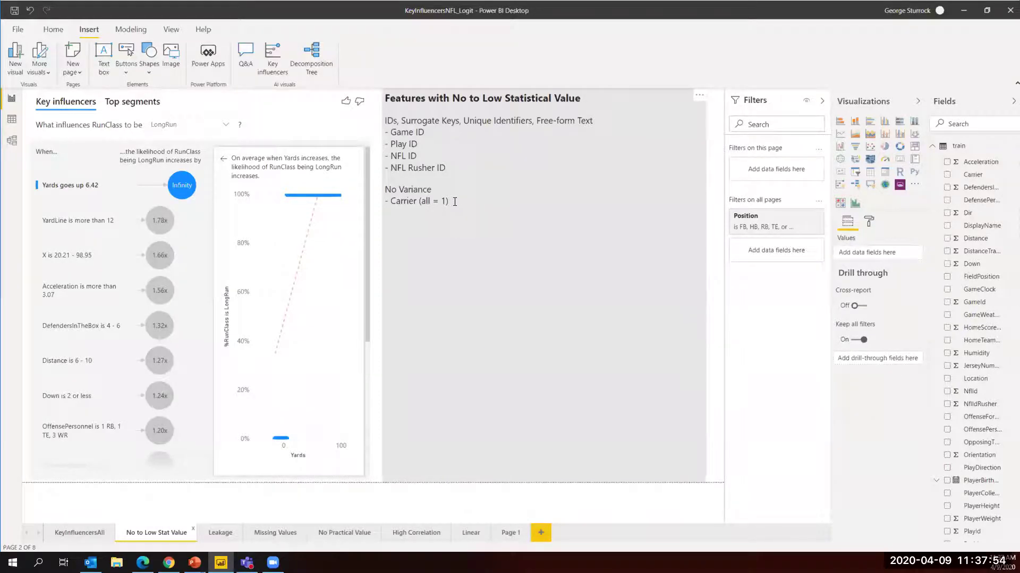
left_click_drag(455, 202, 396, 204)
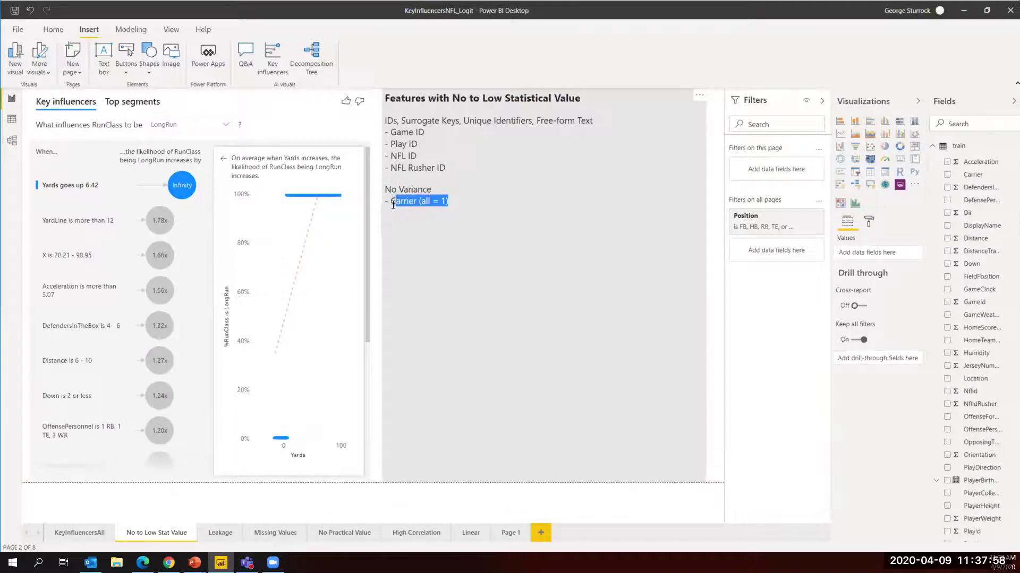
left_click(449, 201)
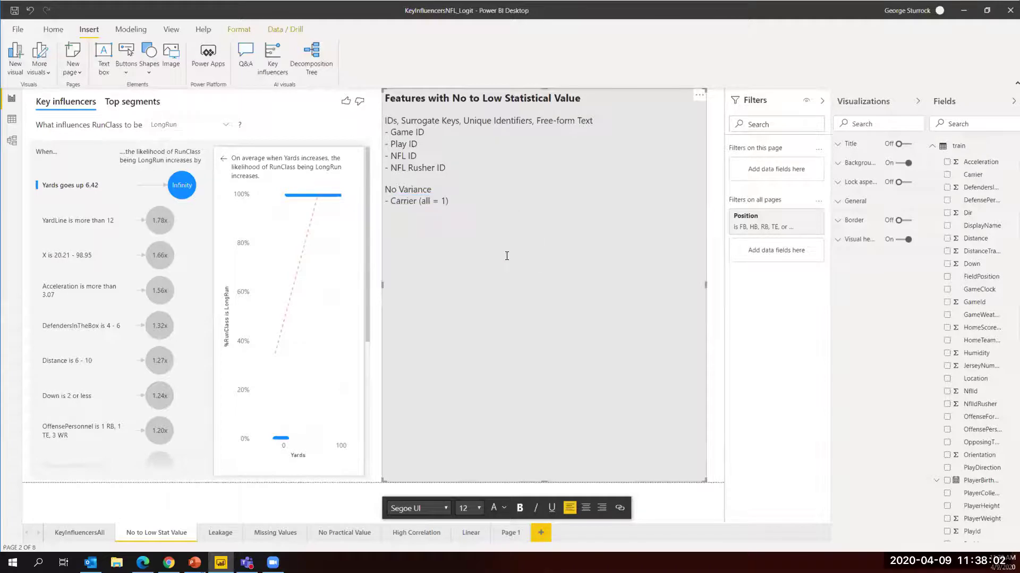
Open the Leakage page and show the detail chart for the strongest DisplayName influencer of LongRun
left_click(219, 533)
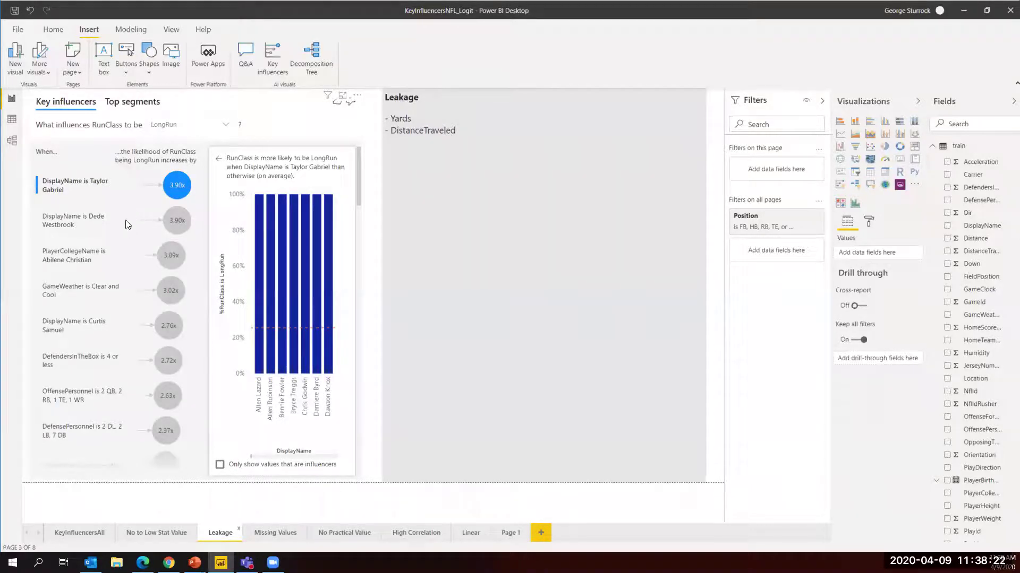
left_click(89, 187)
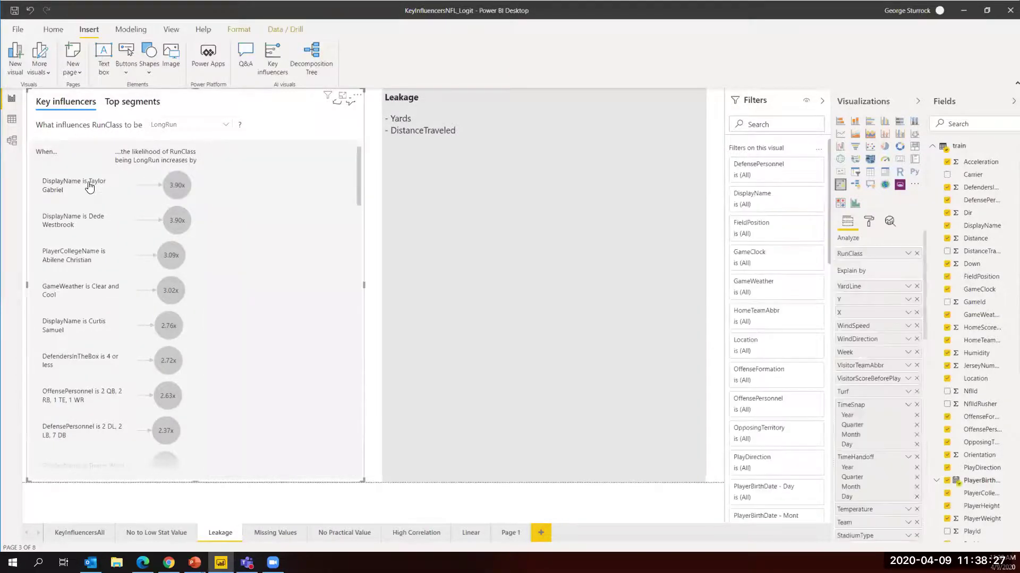
left_click(178, 192)
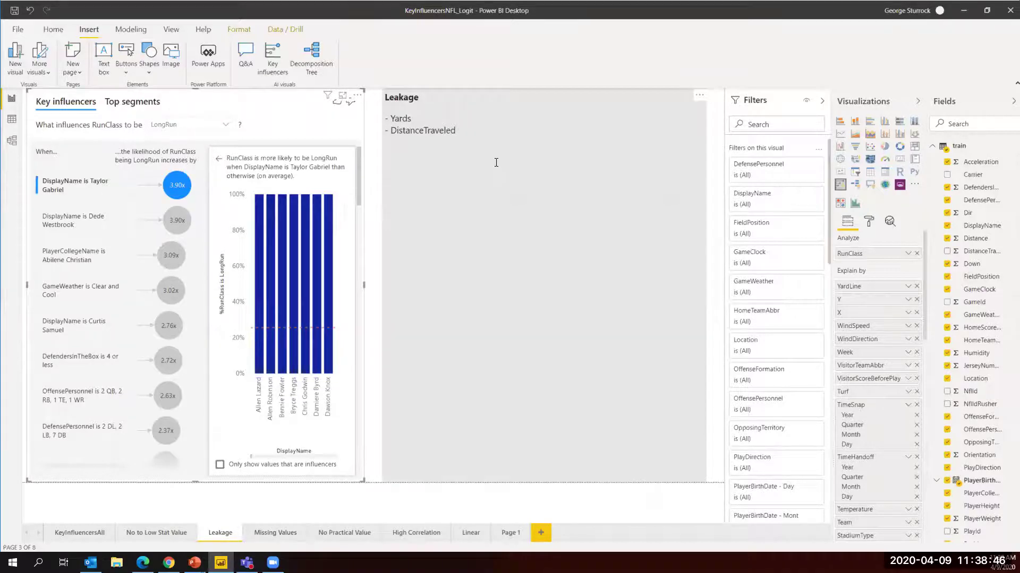
Highlight the Yards and DistanceTraveled entries in the Leakage note, and clear the highlight
double_click(395, 119)
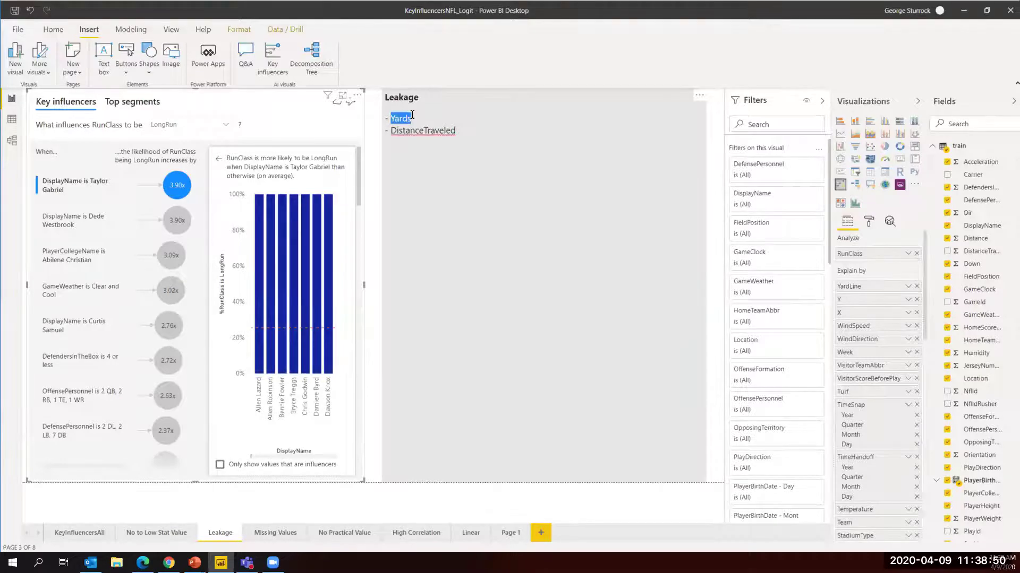
left_click(412, 117)
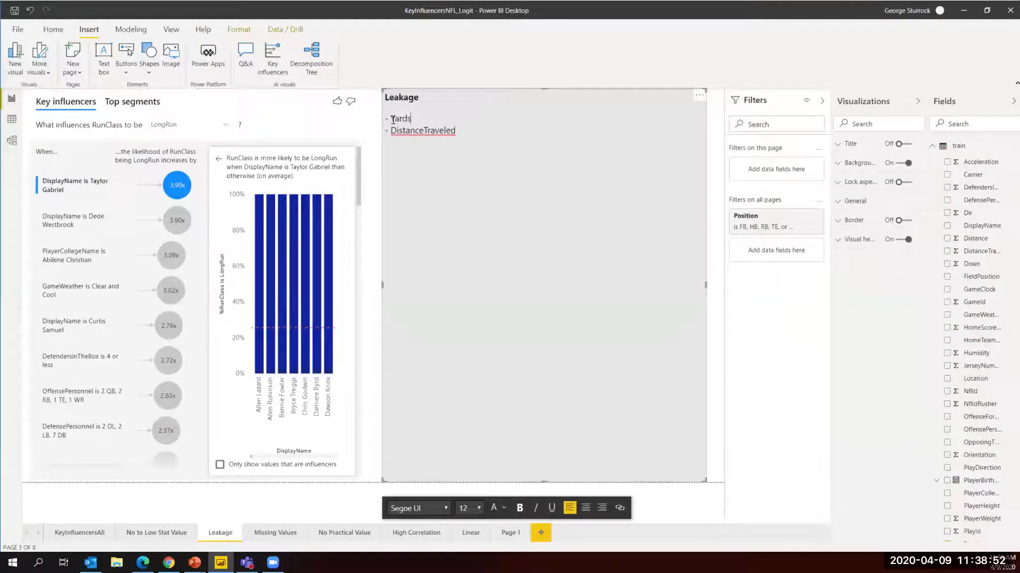
left_click_drag(391, 119, 461, 132)
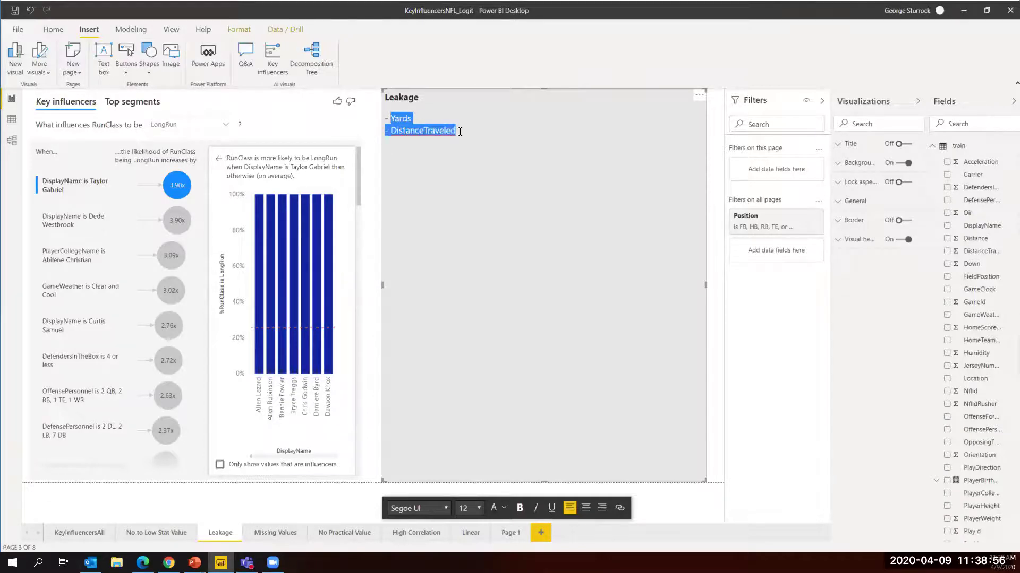
left_click(386, 126)
left_click_drag(386, 121, 465, 131)
left_click(465, 131)
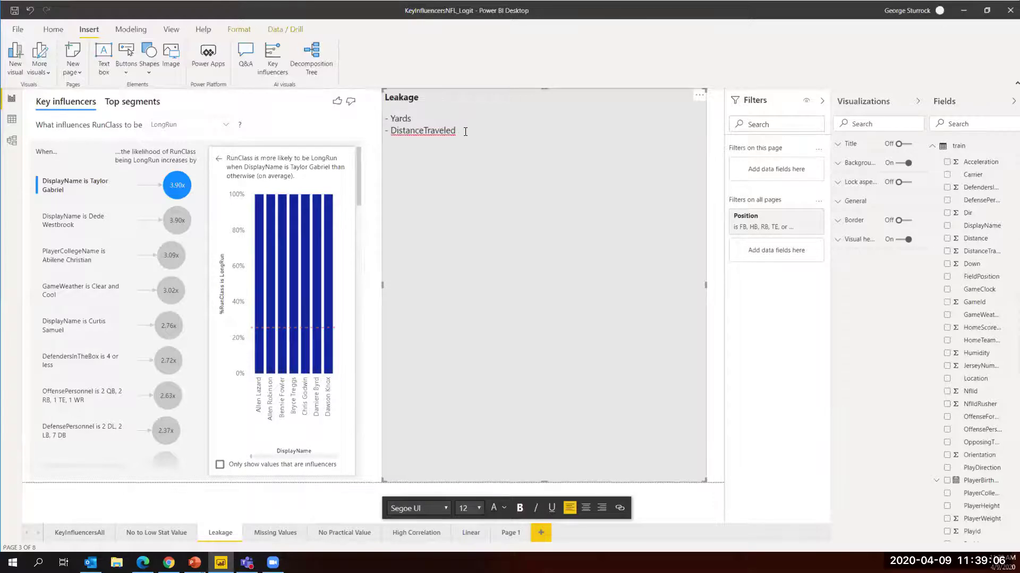
Open the Missing Values page, look through its LongRun influencers and return to the start of the list
left_click(274, 534)
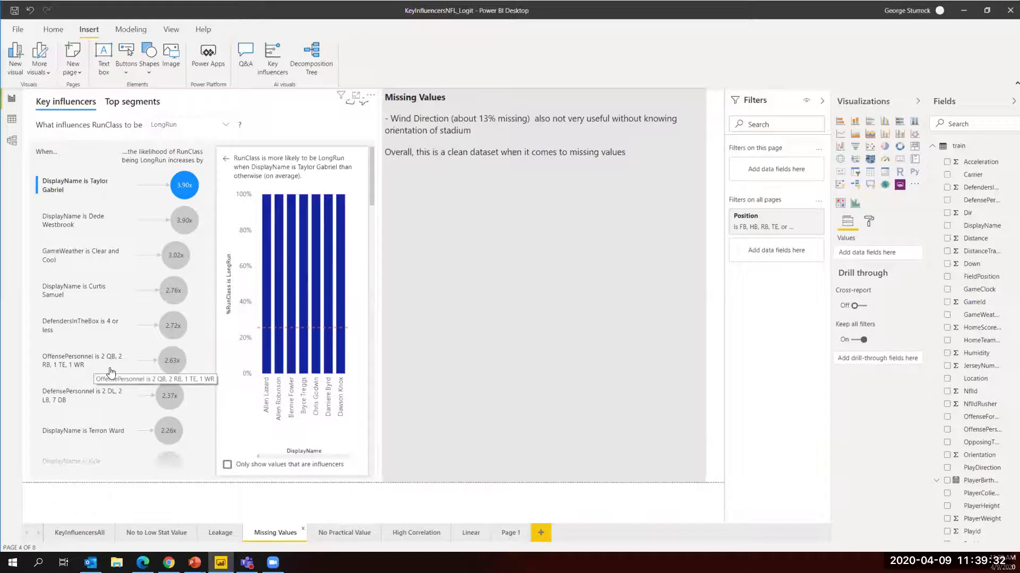
scroll(118, 368, "down", 1)
scroll(117, 373, "down", 1)
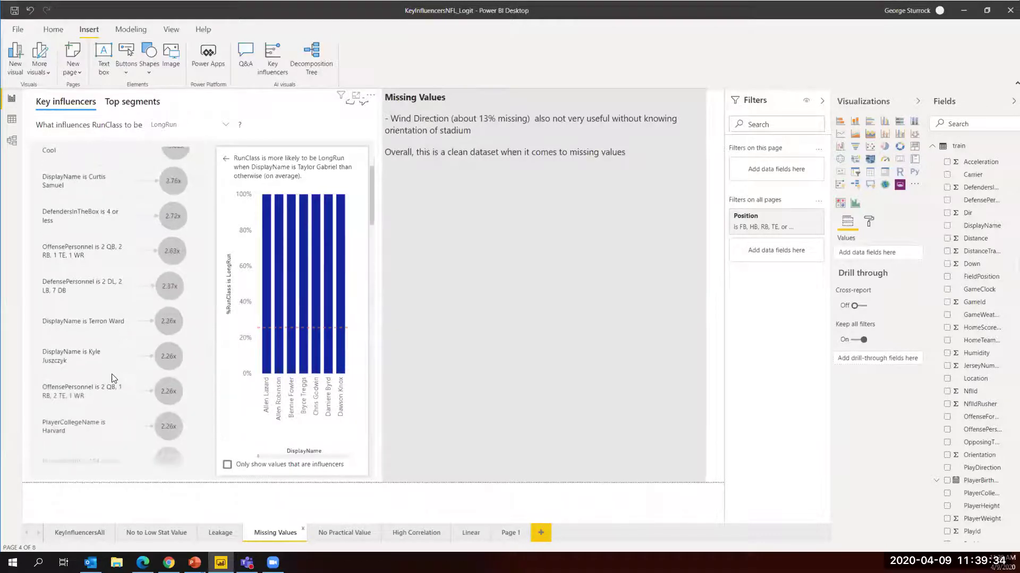
scroll(110, 375, "up", 2)
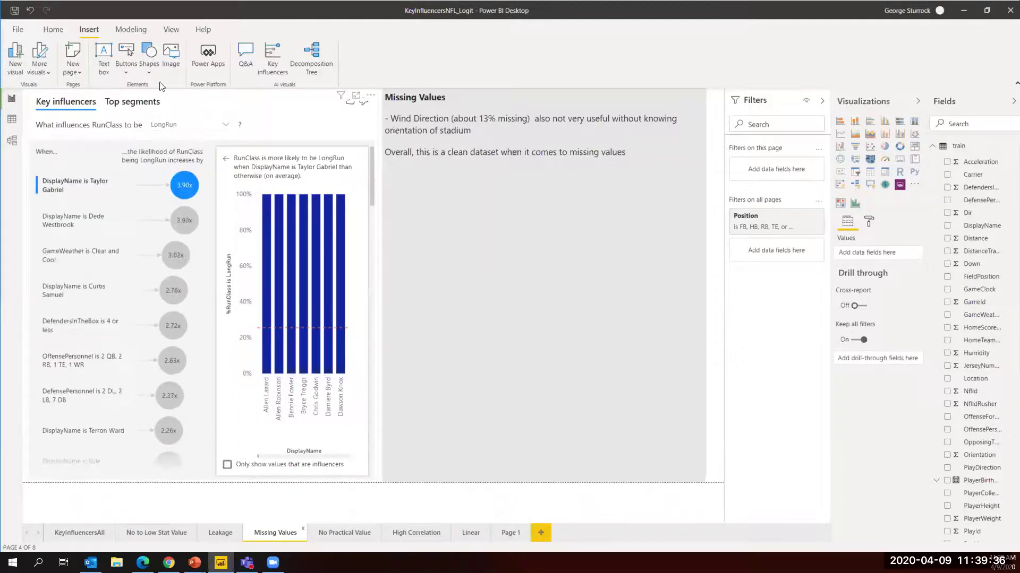
Switch the Missing Values page's key influencers analysis of RunClass to ShortRun
left_click(225, 126)
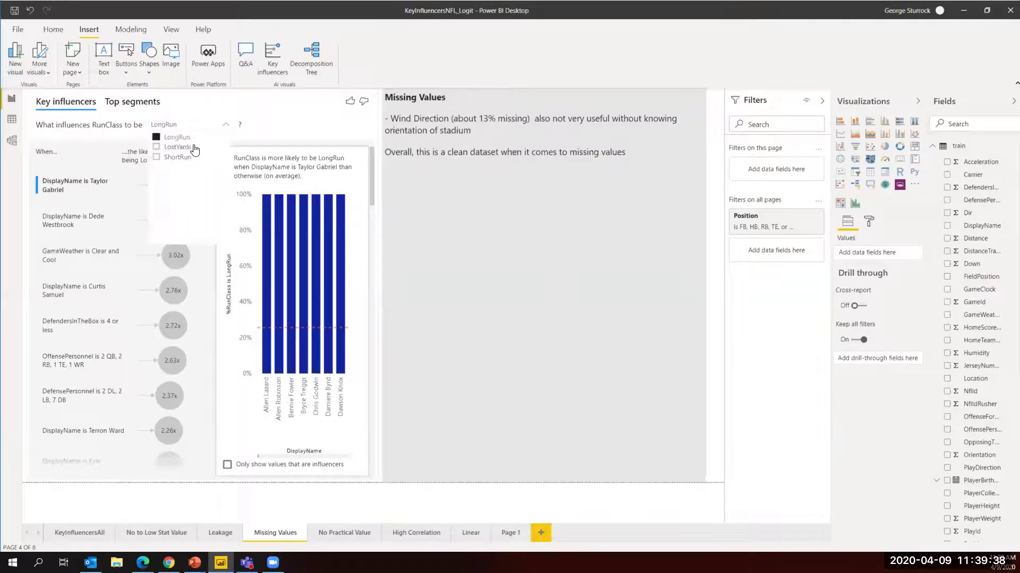
left_click(159, 157)
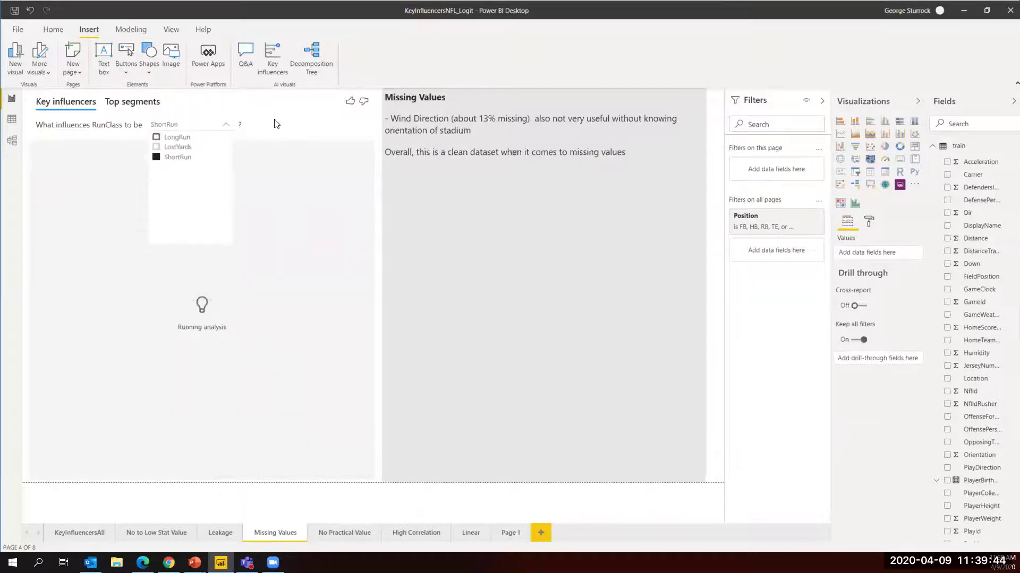
left_click(276, 124)
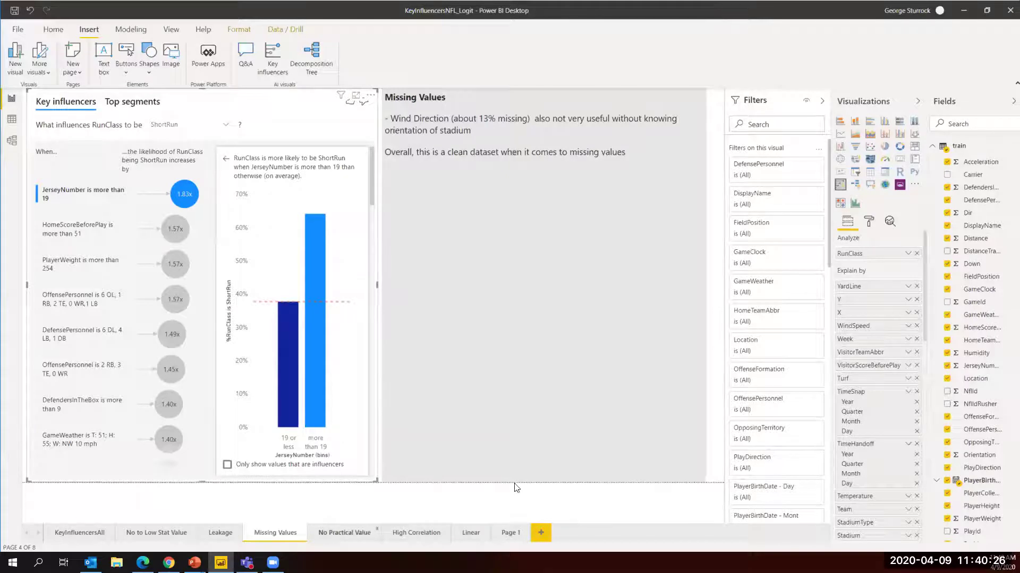
On the No Practical Value page, sort the LongRun influencers by impact and show the detail chart for "GameWeather is Clear and Cool"
left_click(348, 534)
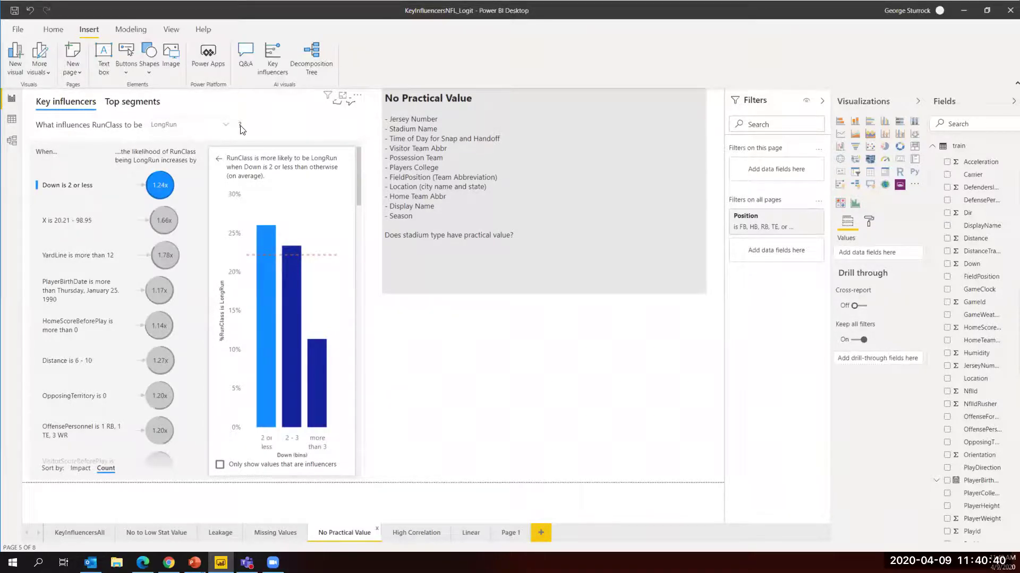
left_click(227, 126)
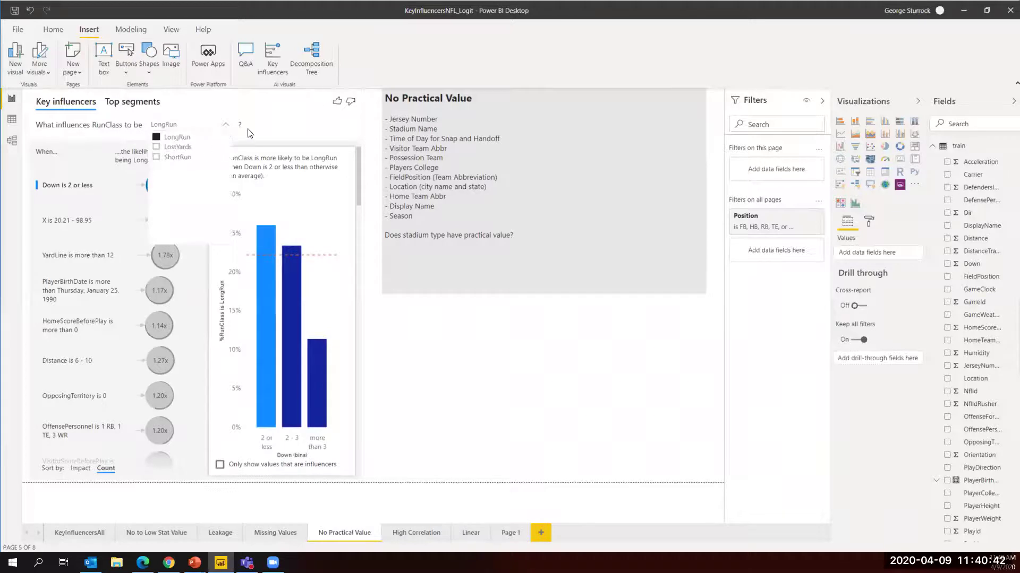
left_click(277, 127)
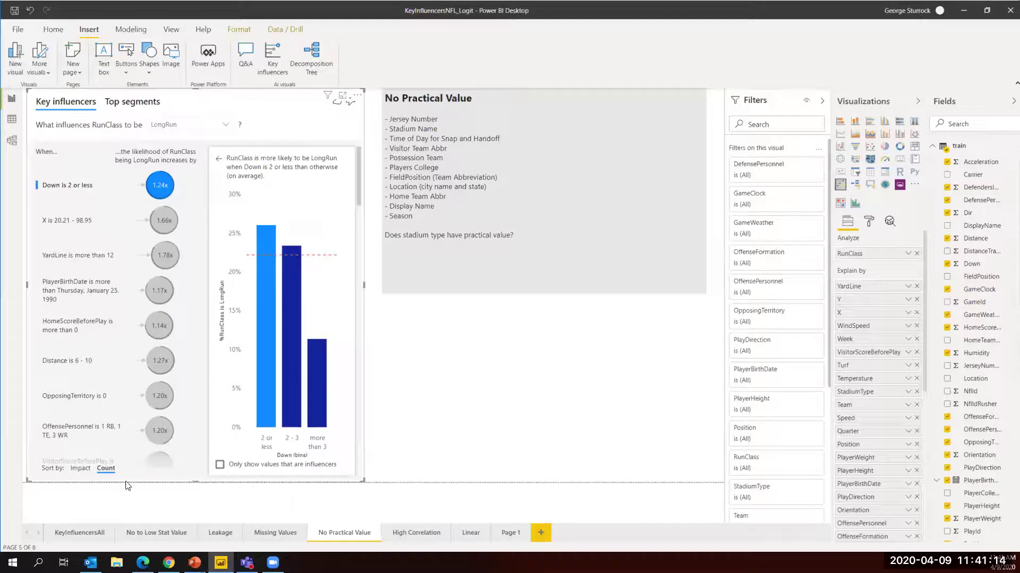
left_click(80, 470)
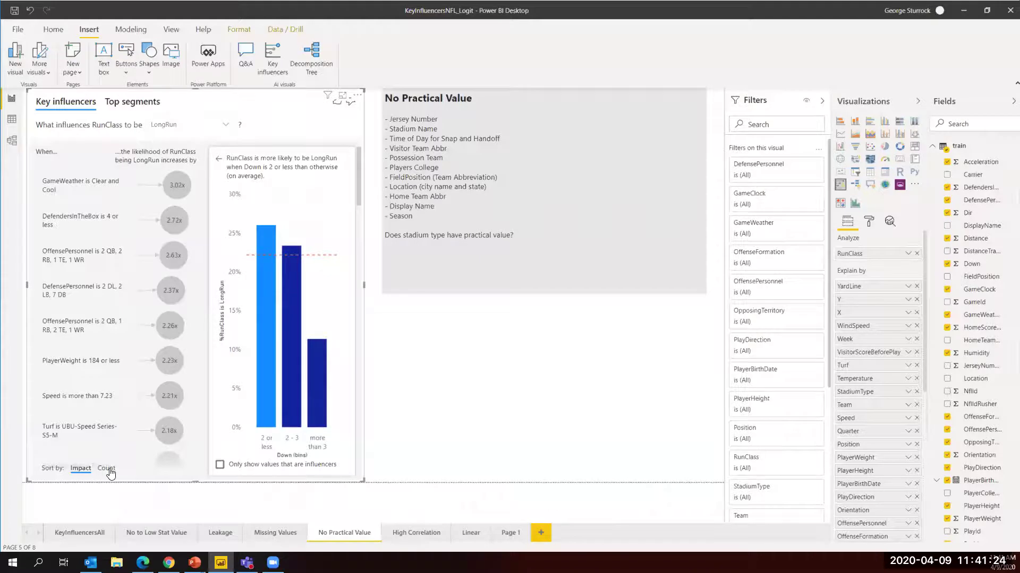
left_click(183, 191)
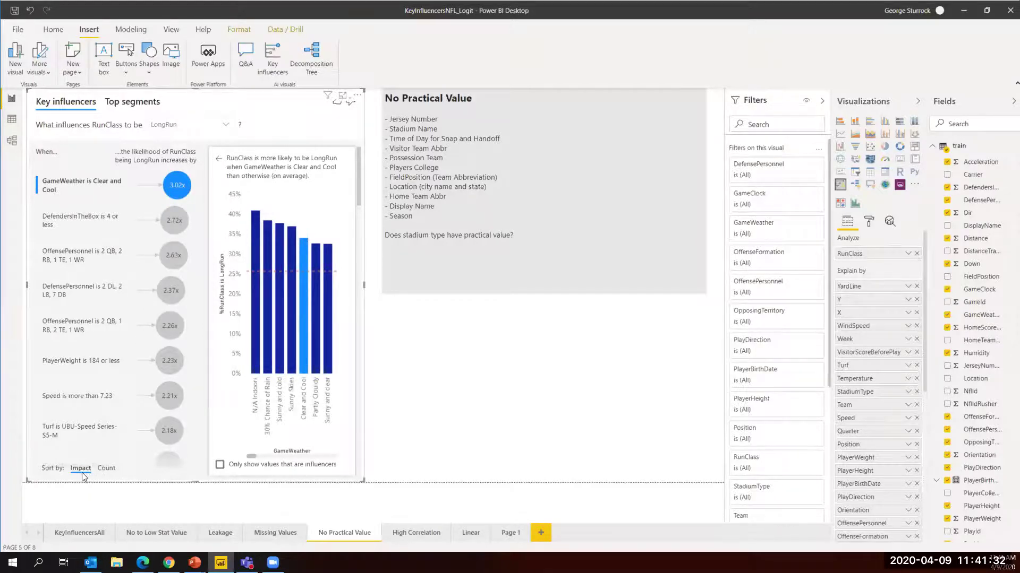
Turn the key influencers visual's Enable counts analysis setting off and on again, and return to its field settings
left_click(869, 223)
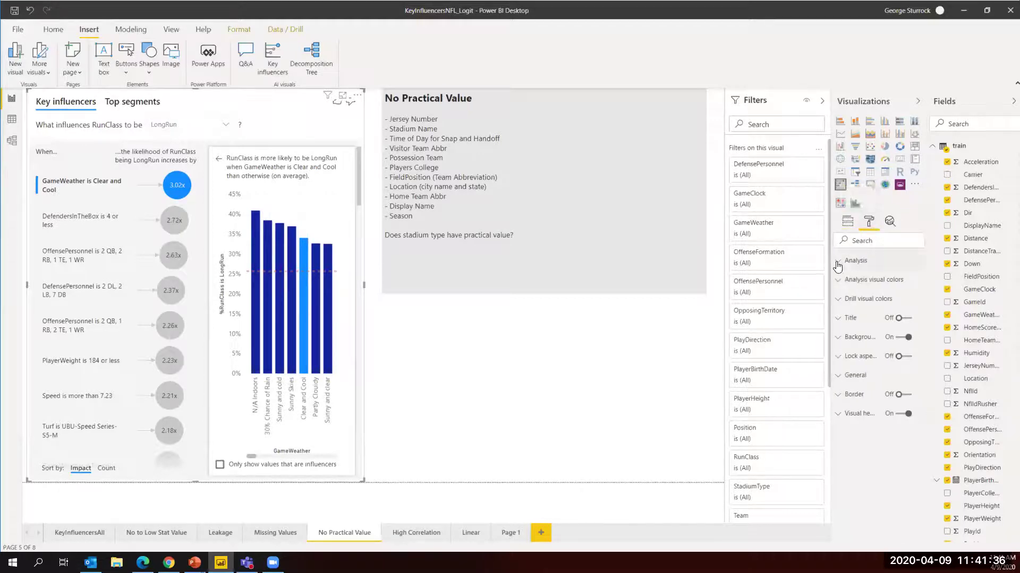
left_click(839, 262)
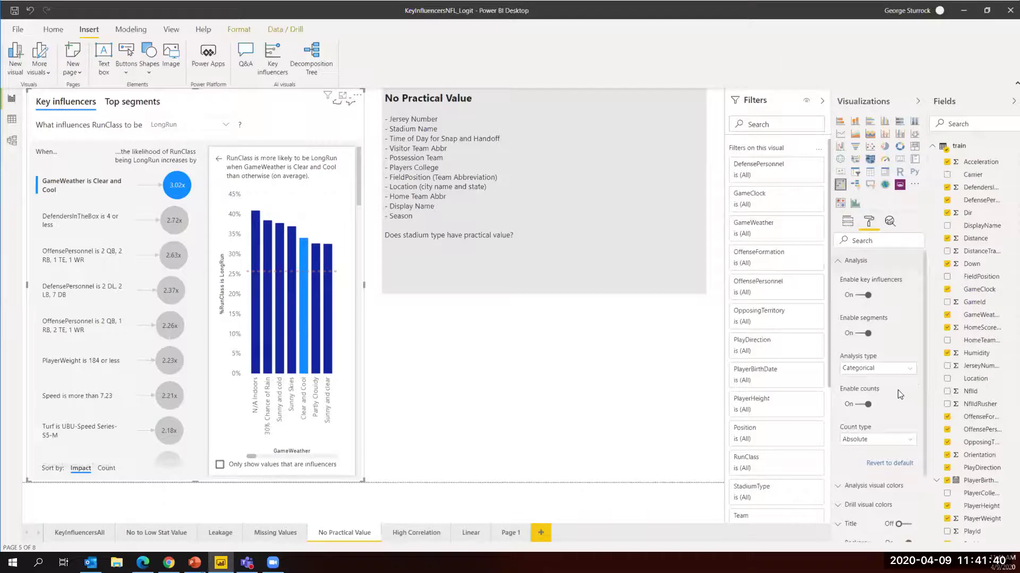
left_click(867, 404)
left_click(868, 406)
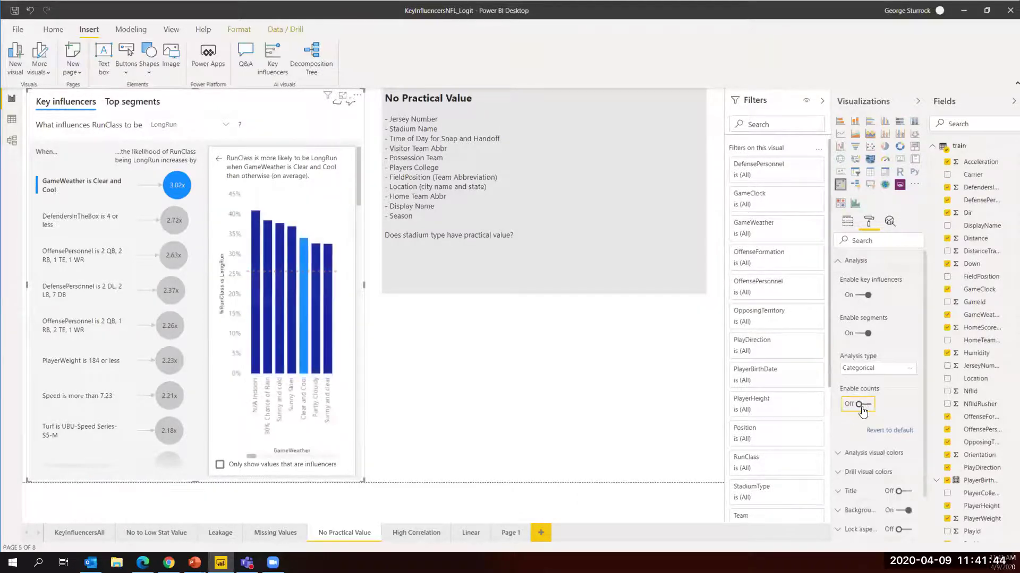
left_click(857, 405)
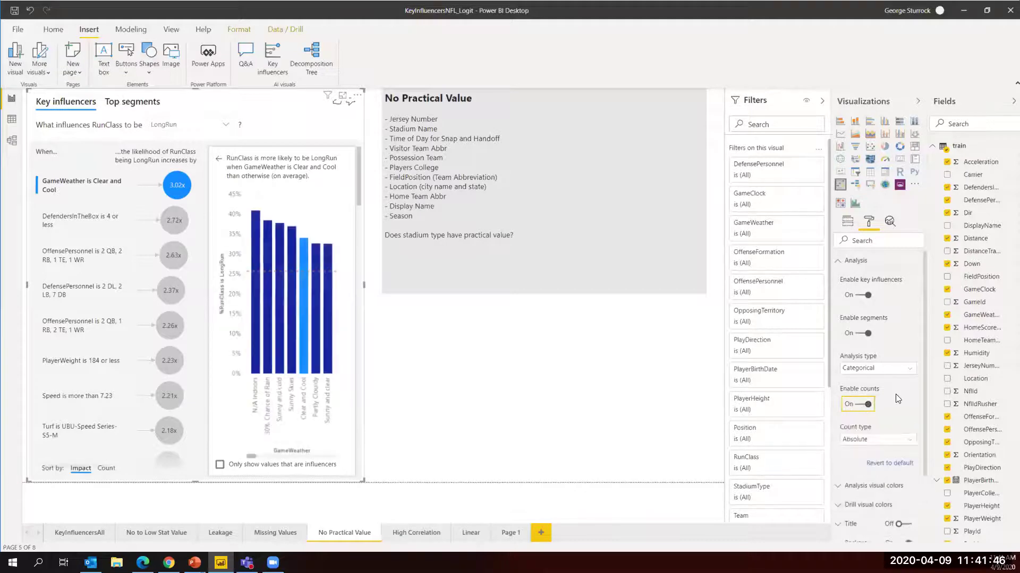
left_click(853, 224)
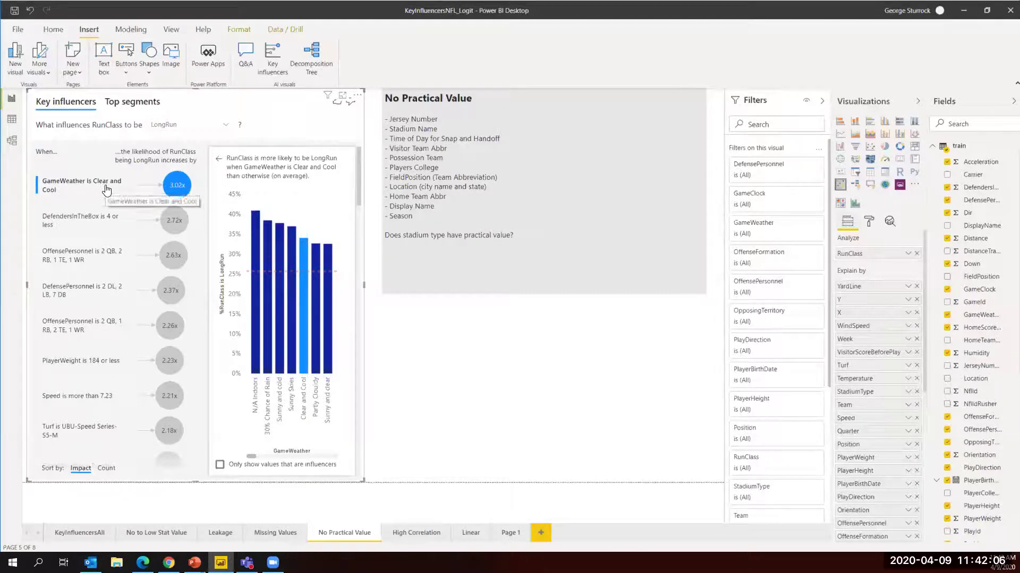
Read the explanation of the GameWeather influencer, review the LongRun influencers sorted by count, and return to sorting by impact
mouse_move(178, 189)
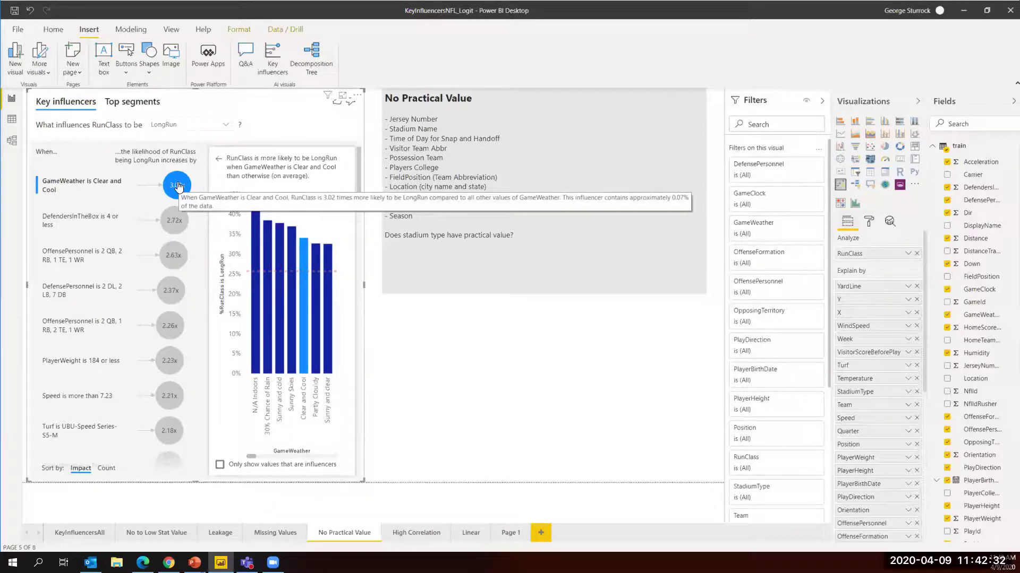
left_click(107, 469)
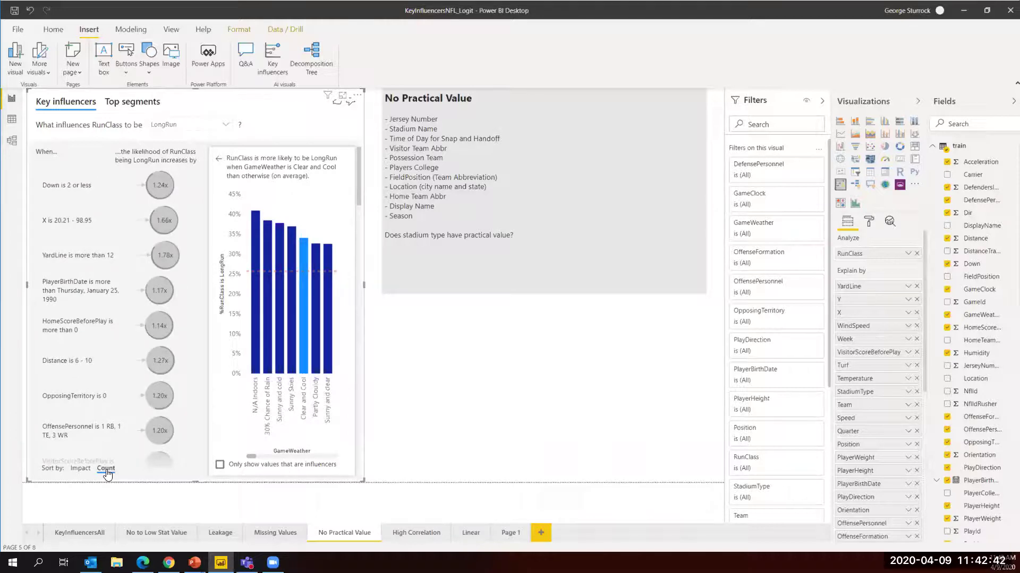
scroll(106, 240, "down", 1)
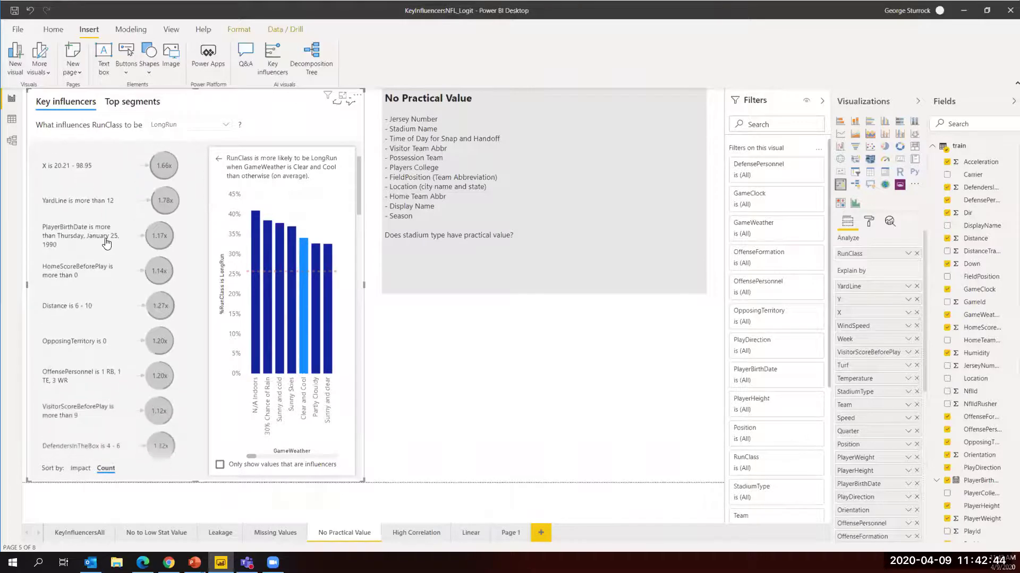
scroll(106, 240, "up", 1)
scroll(130, 274, "down", 3)
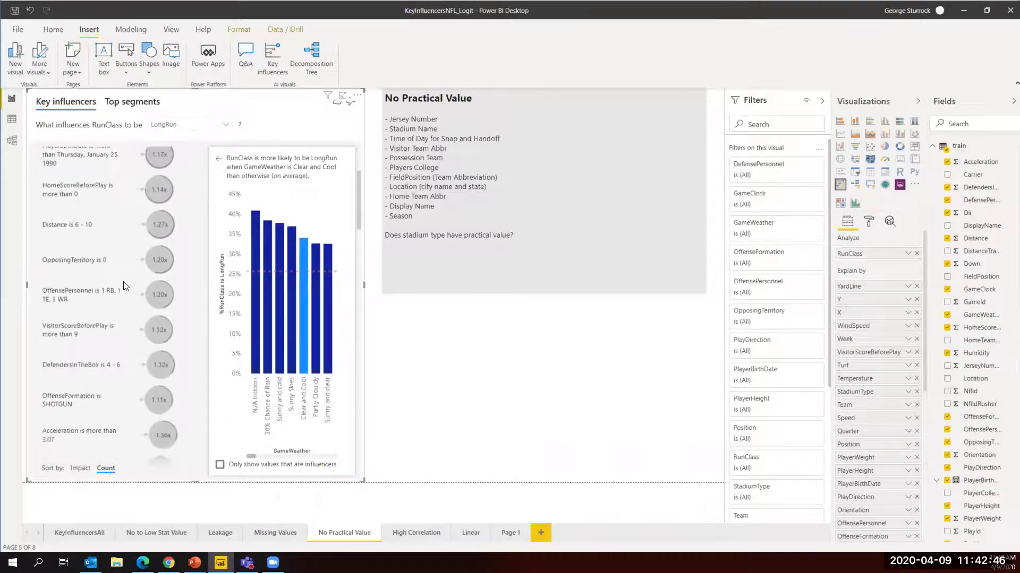
scroll(123, 283, "down", 10)
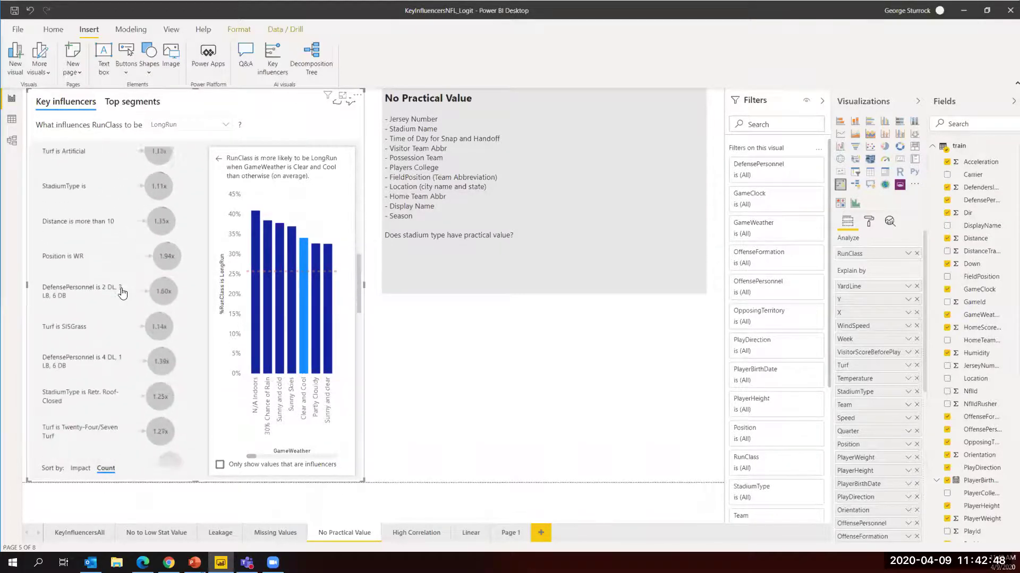
scroll(122, 292, "down", 8)
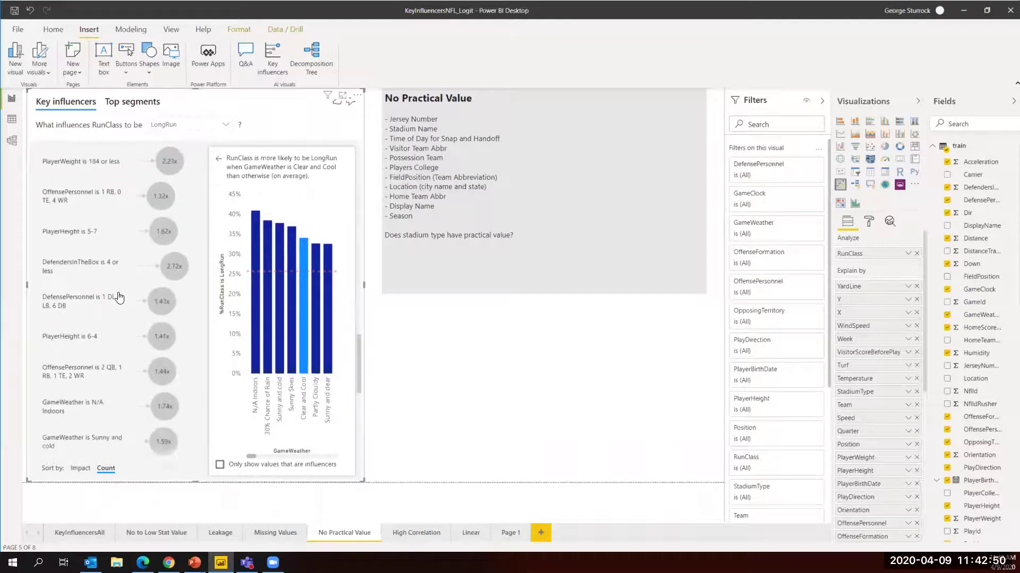
scroll(119, 298, "down", 4)
scroll(121, 308, "down", 4)
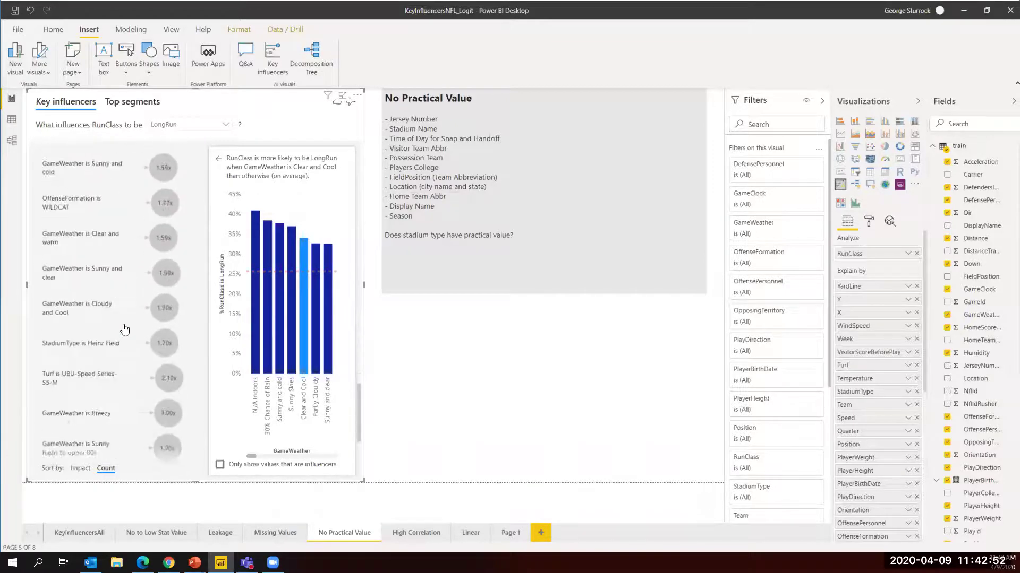
left_click(87, 468)
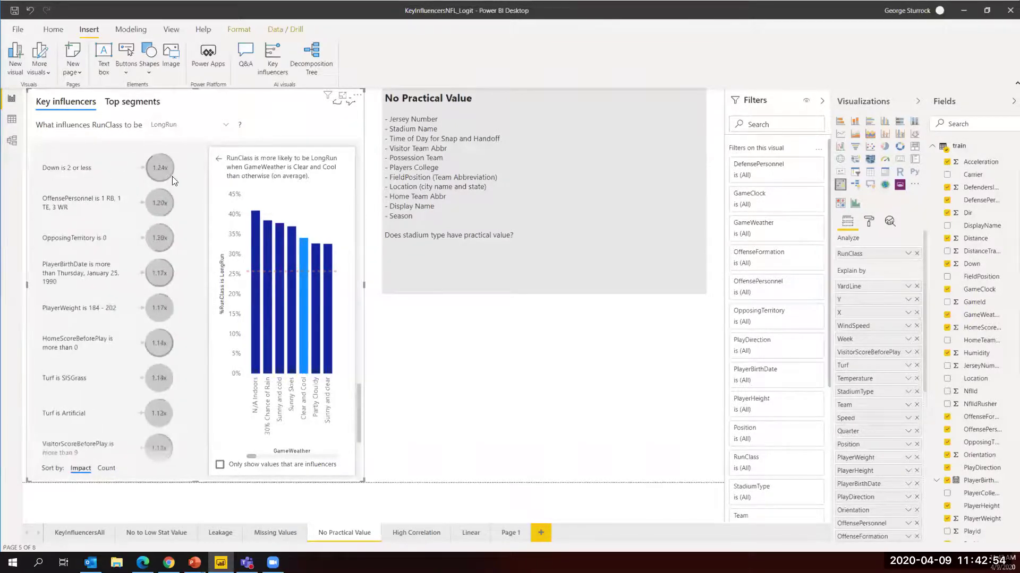
scroll(157, 230, "up", 10)
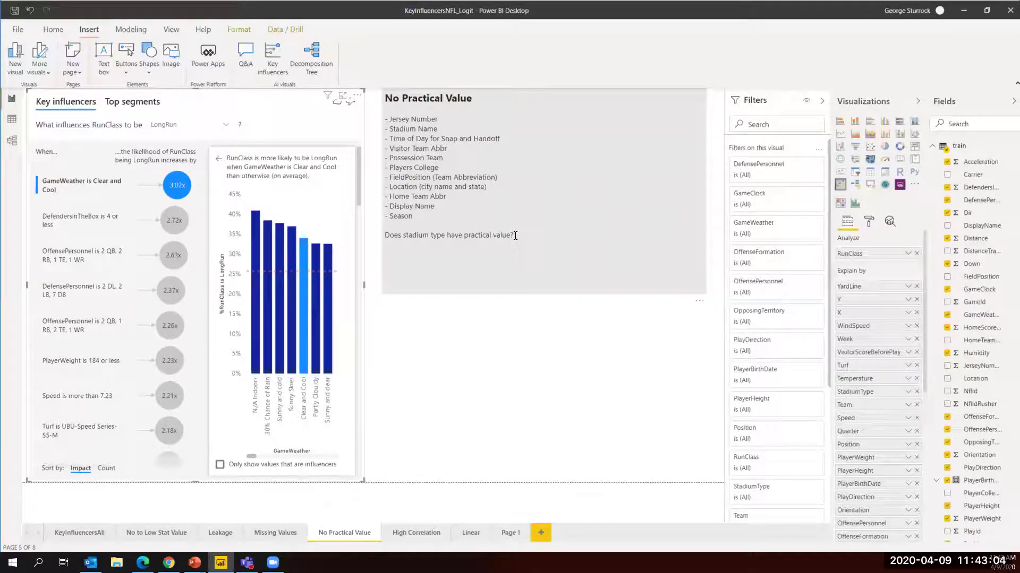
Switch the No Practical Value page's RunClass analysis to ShortRun, and change it to LostYards
left_click(226, 124)
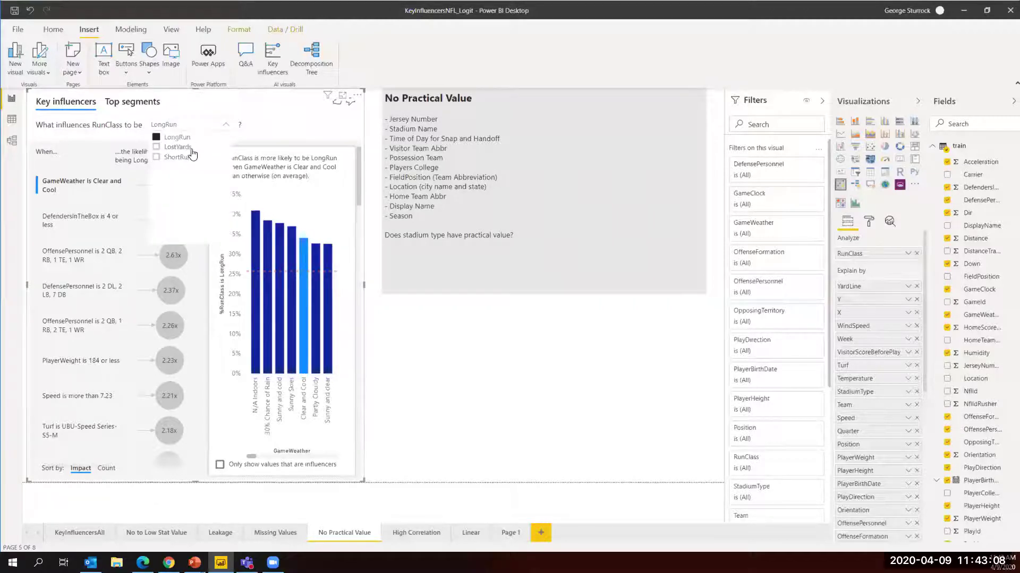
left_click(175, 157)
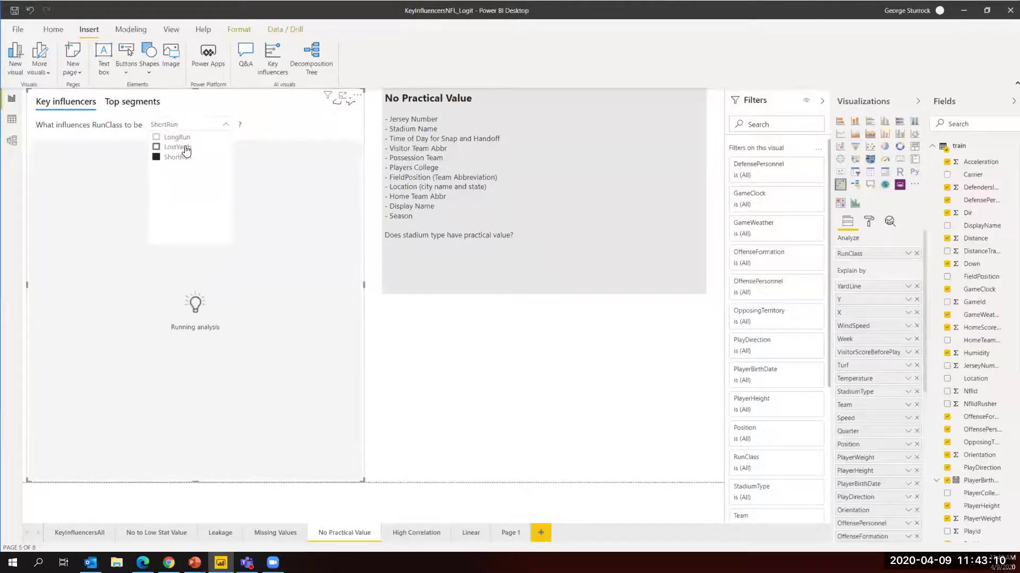
left_click(183, 148)
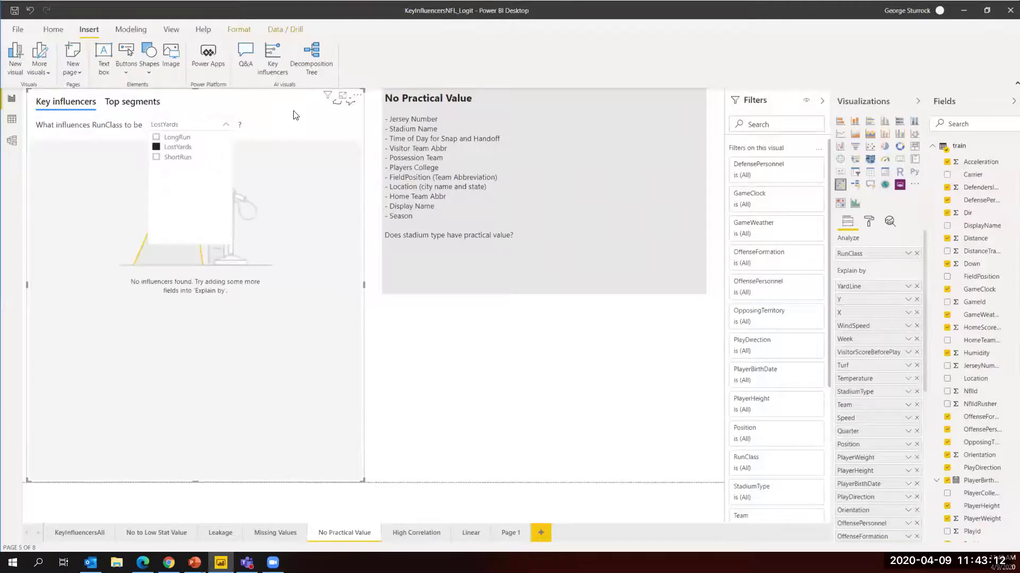
Reselect LostYards as the analyzed RunClass value on the No Practical Value page and remove StadiumType from the Explain by fields
left_click(156, 148)
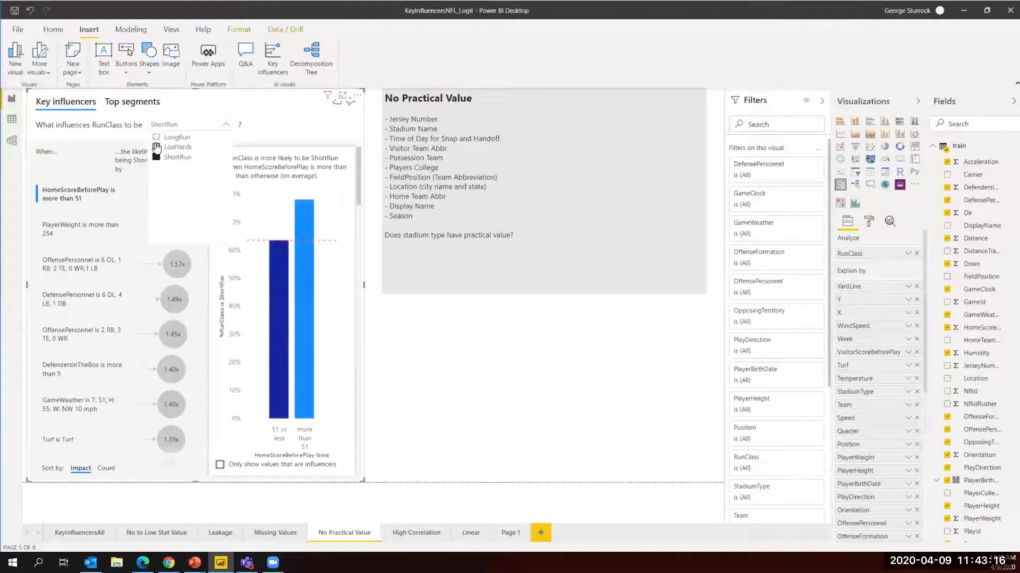
left_click(156, 147)
left_click(280, 124)
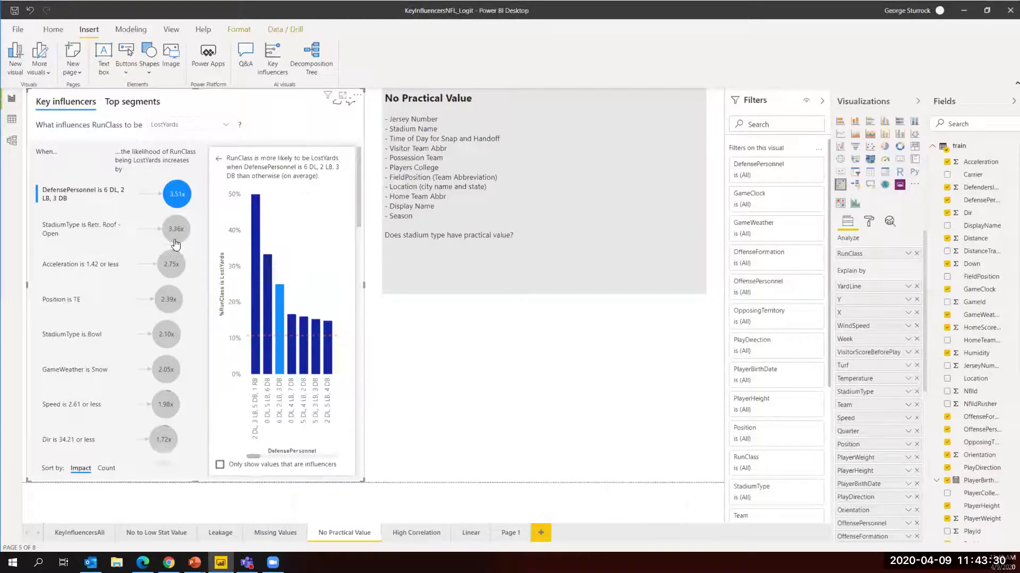
mouse_move(178, 235)
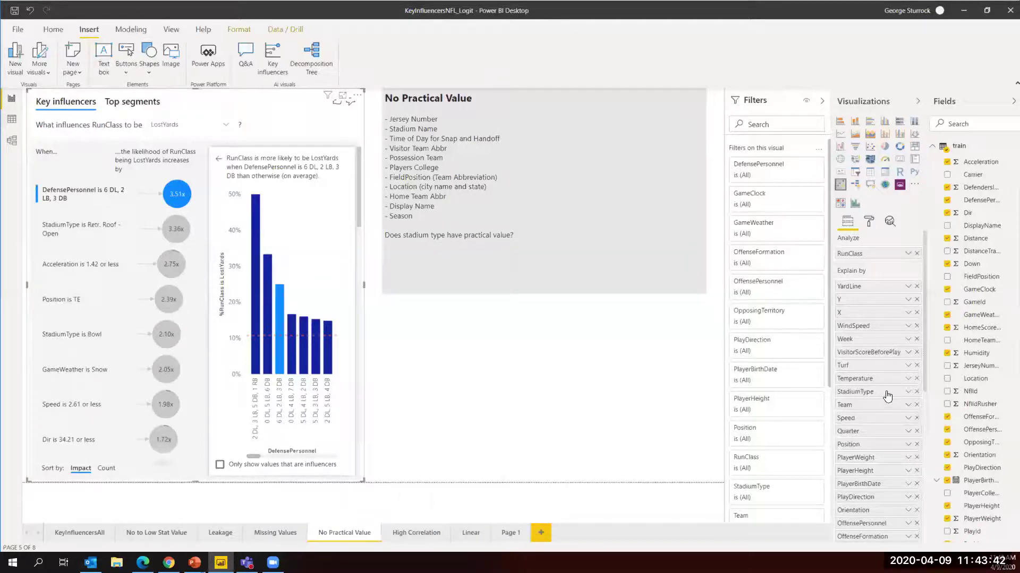
left_click(916, 393)
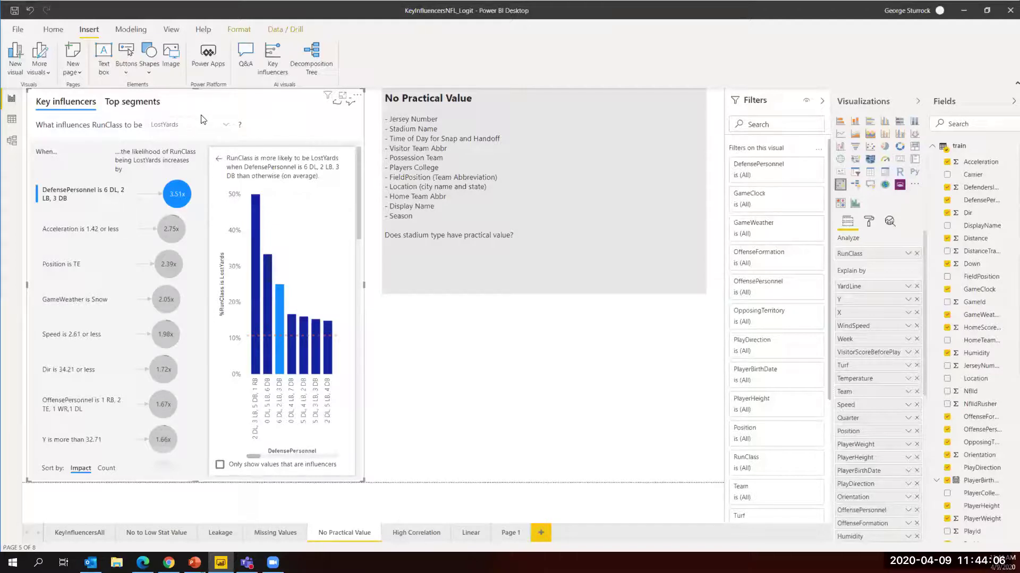
On the High Correlation page, examine the All Columns correlation plot and highlight the Distance Traveled and Defense Personnel notes in turn
left_click(419, 533)
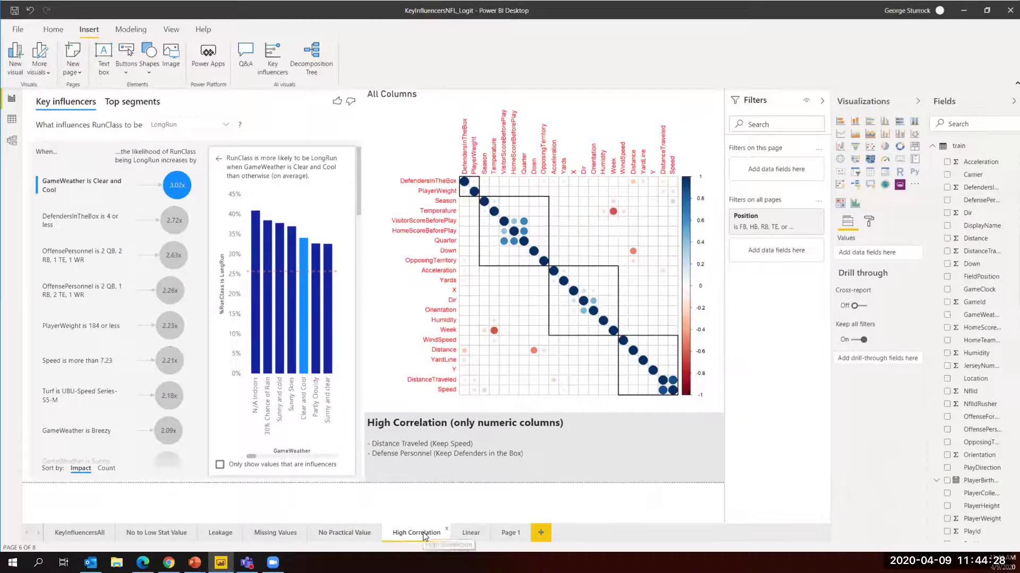
left_click(600, 113)
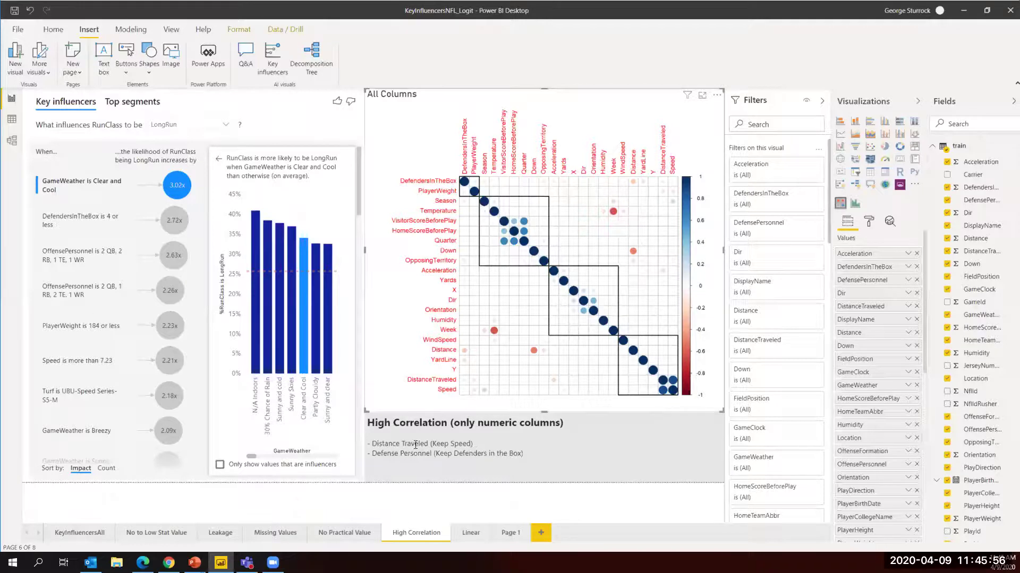
left_click_drag(372, 444, 477, 444)
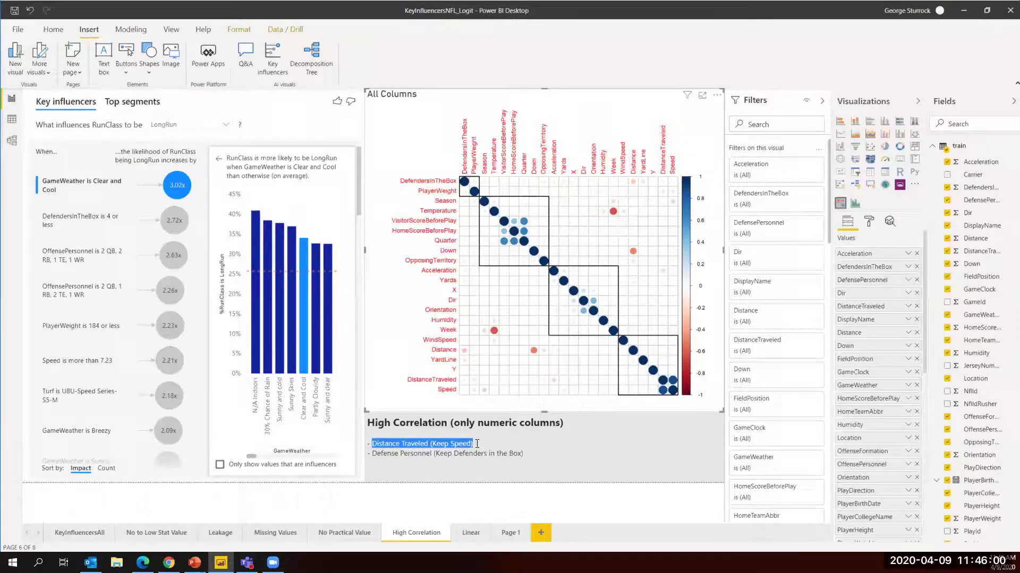
left_click(477, 444)
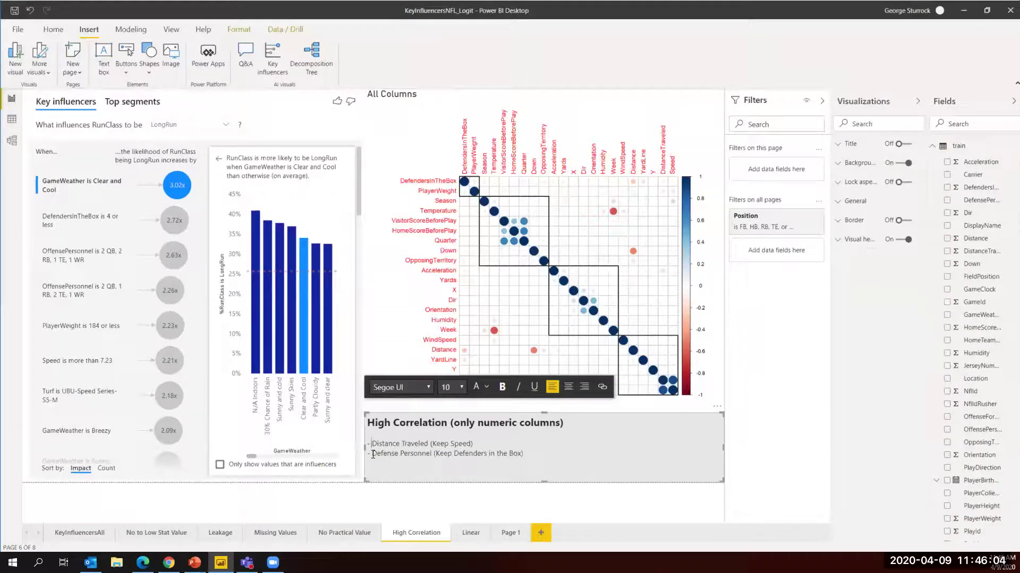
left_click_drag(372, 455, 530, 458)
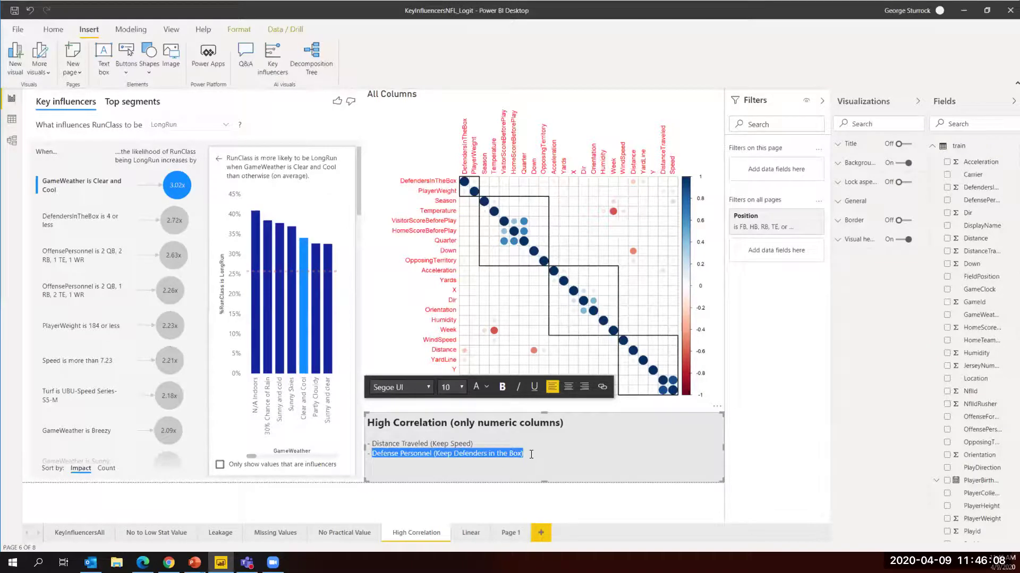
left_click(531, 455)
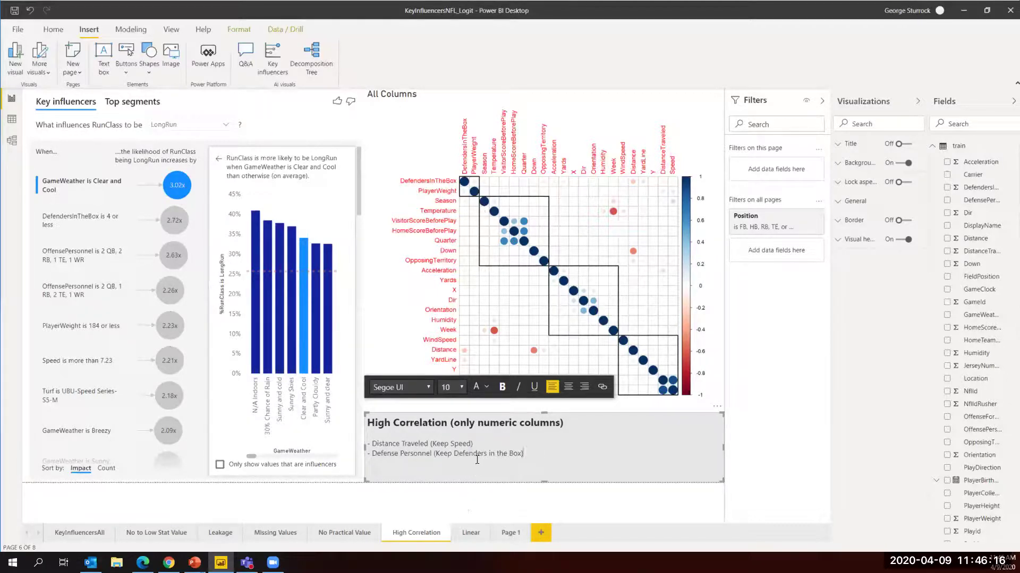
Switch the High Correlation page's RunClass analysis to ShortRun, review its influencers, and change it to LostYards
left_click(412, 534)
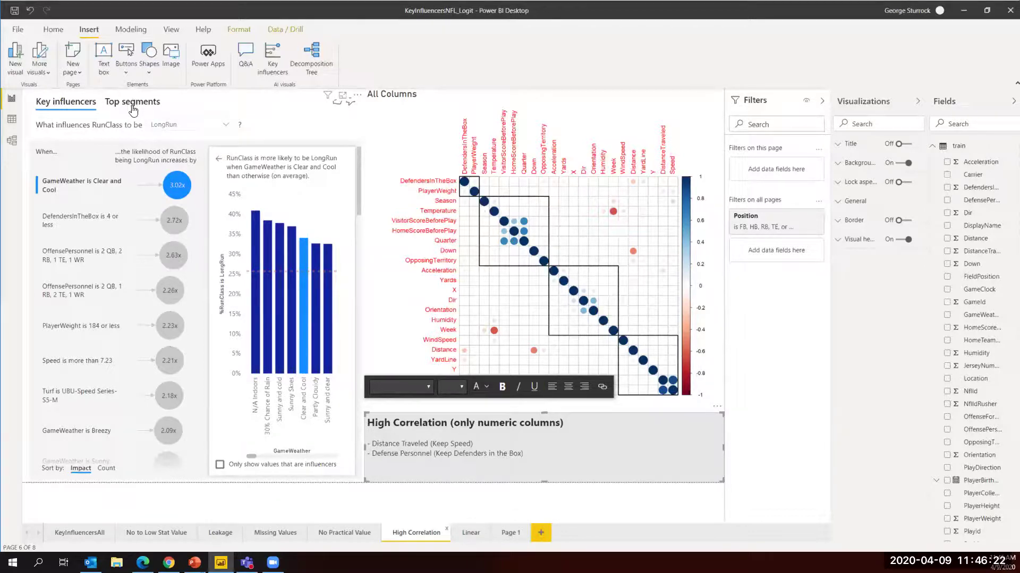
left_click(186, 125)
left_click(176, 159)
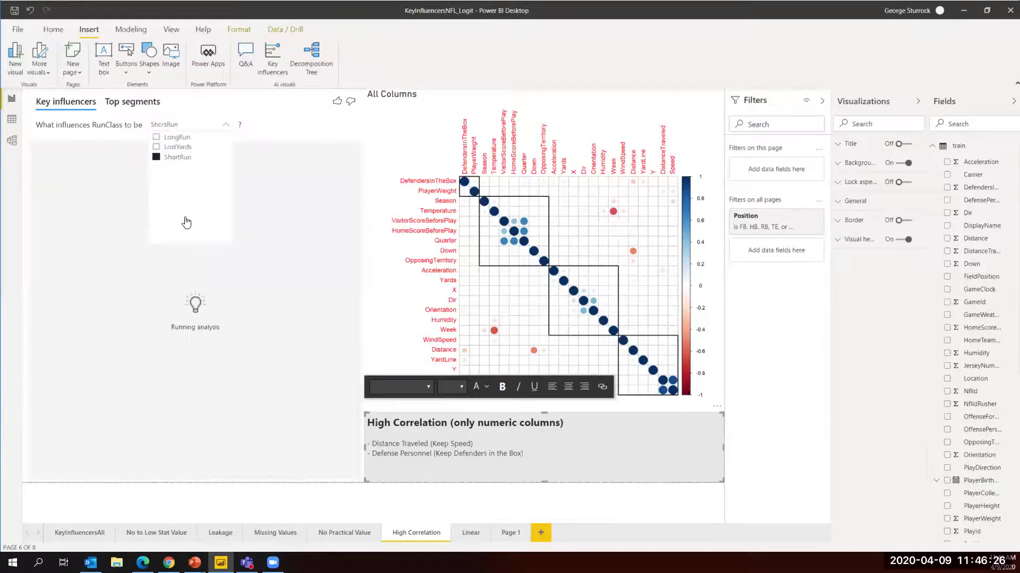
left_click(226, 124)
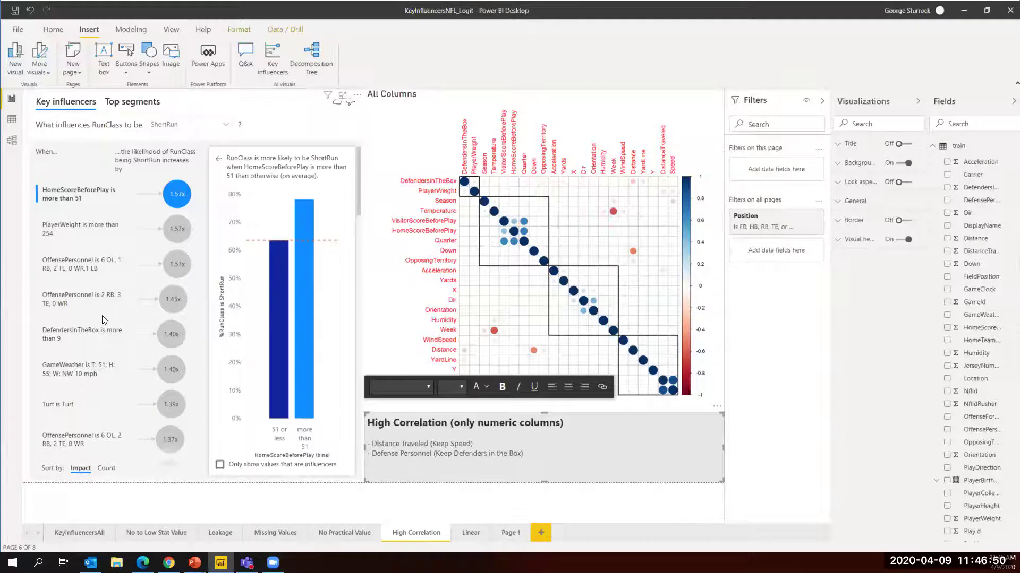
left_click(225, 125)
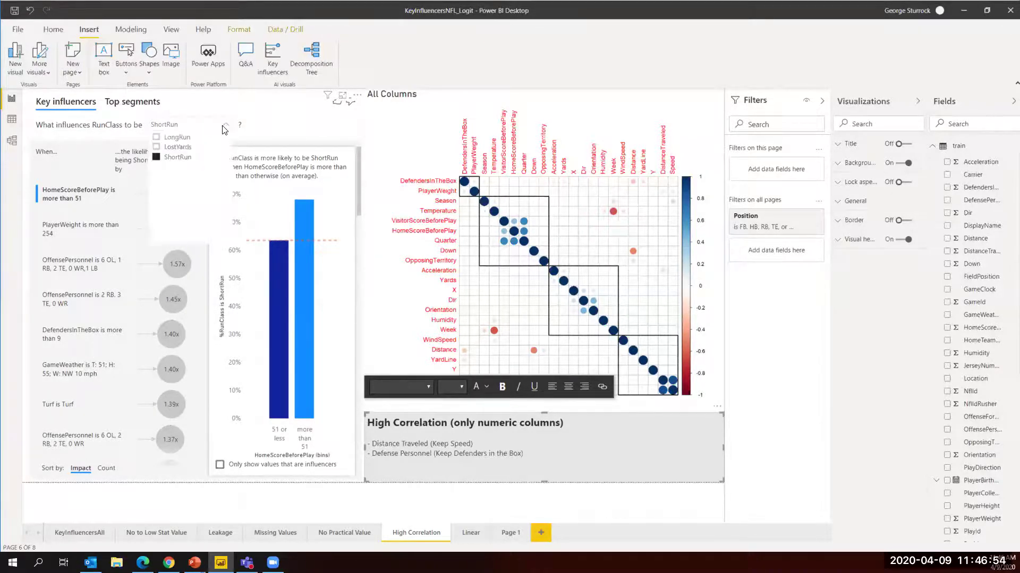
left_click(173, 148)
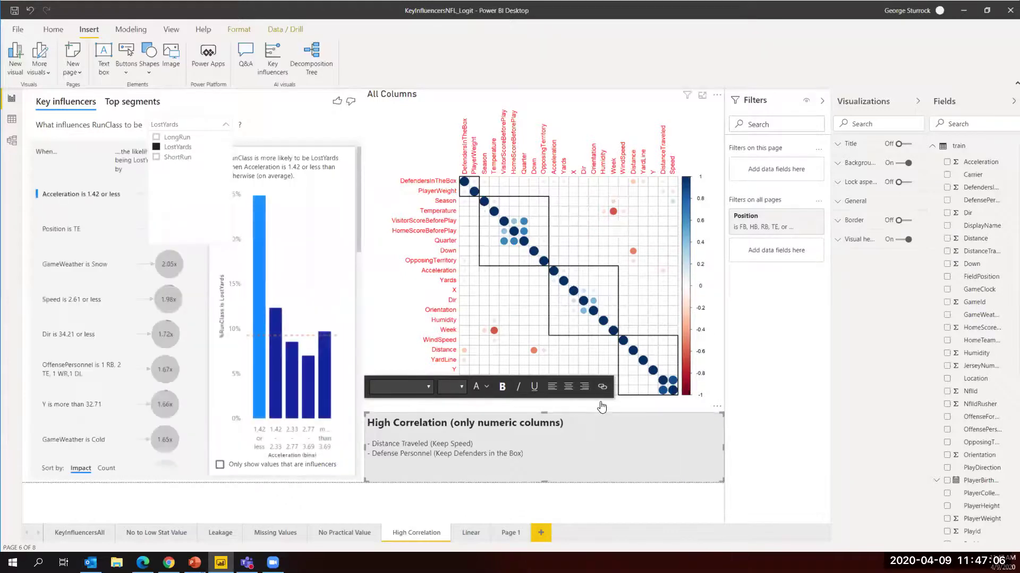
Show the top segments for LostYards, inspect Segment 1's details, and expand the additional information about that segment
left_click(126, 104)
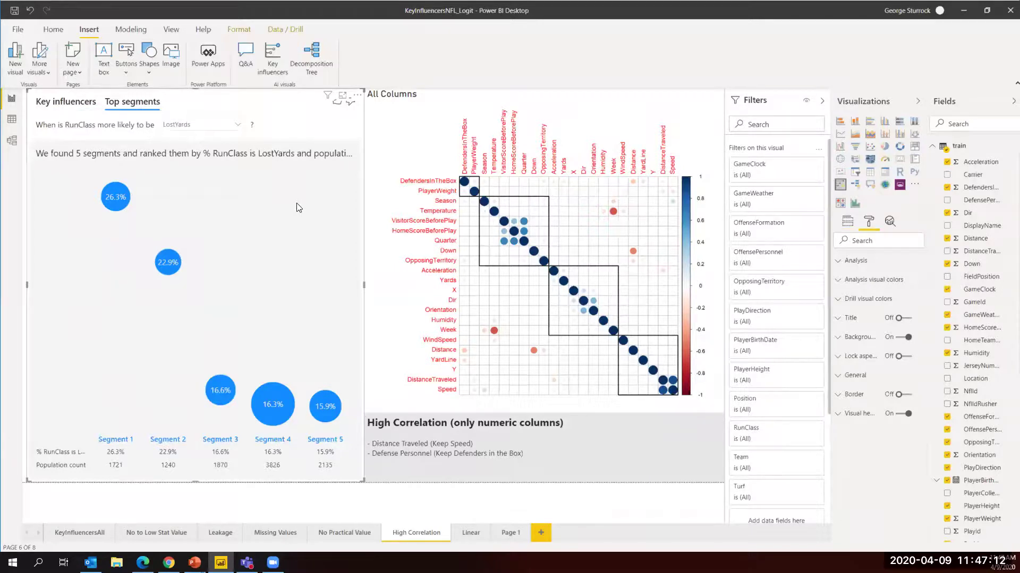
left_click(116, 197)
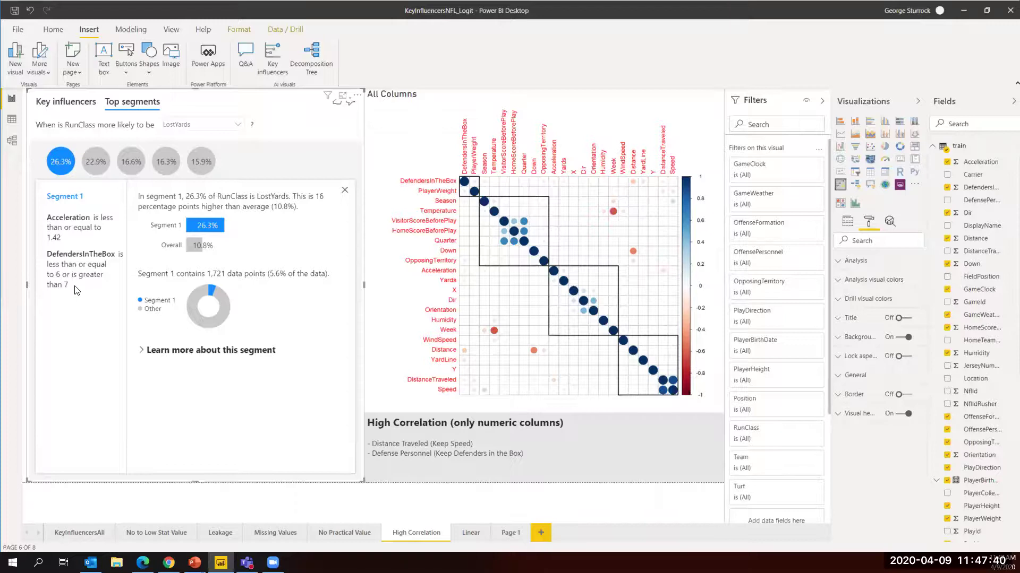
left_click(143, 353)
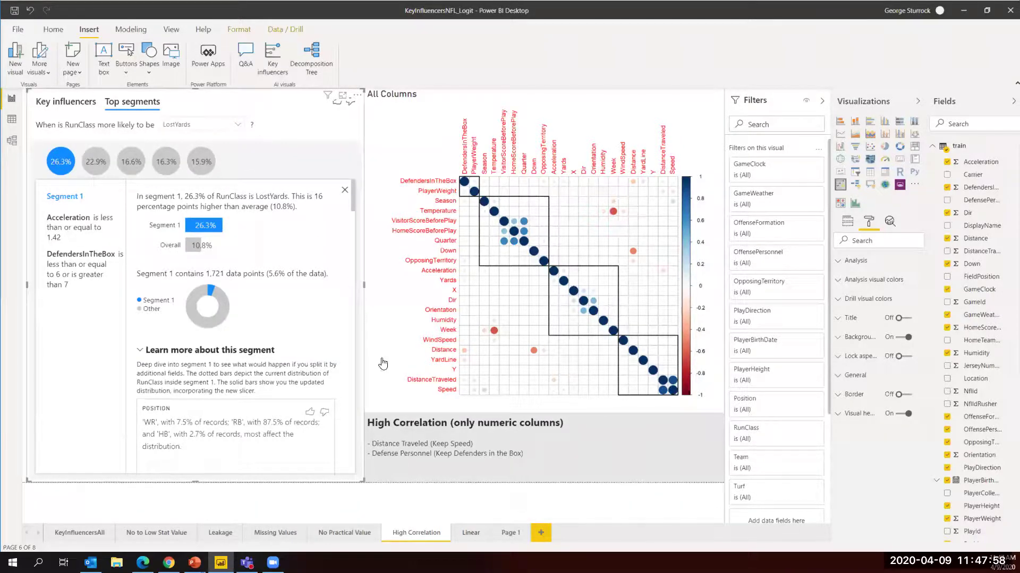
On the Linear page, review the Explain by fields and the influencers that increase Yards, including Acceleration and OpposingTerritory
left_click(470, 533)
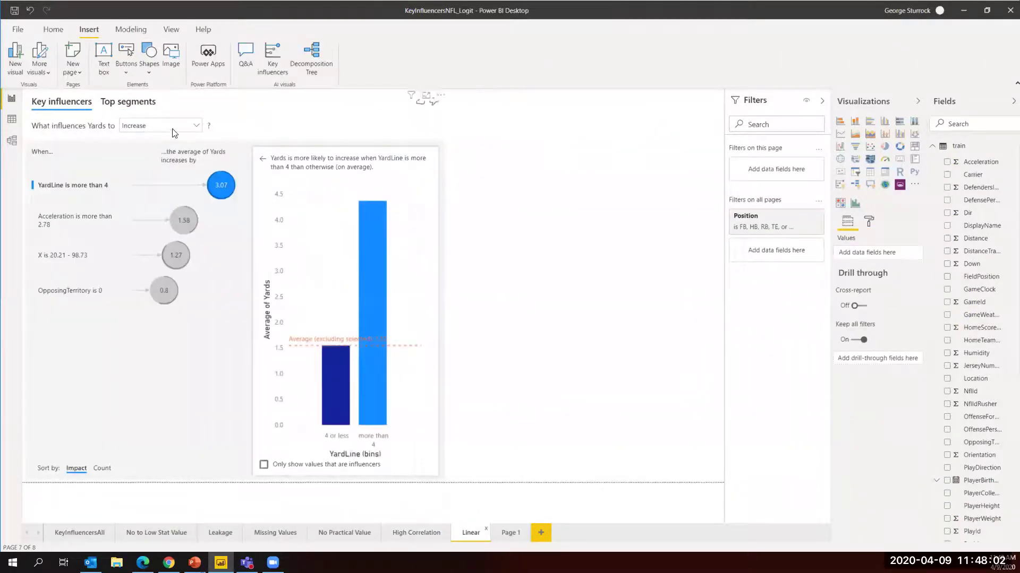
left_click(200, 128)
left_click(264, 116)
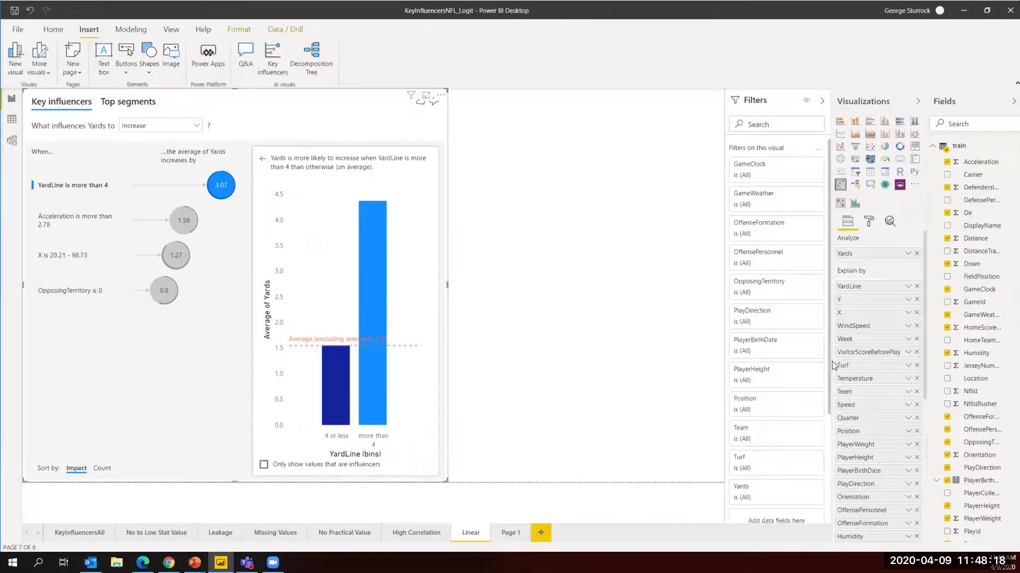
scroll(878, 340, "down", 5)
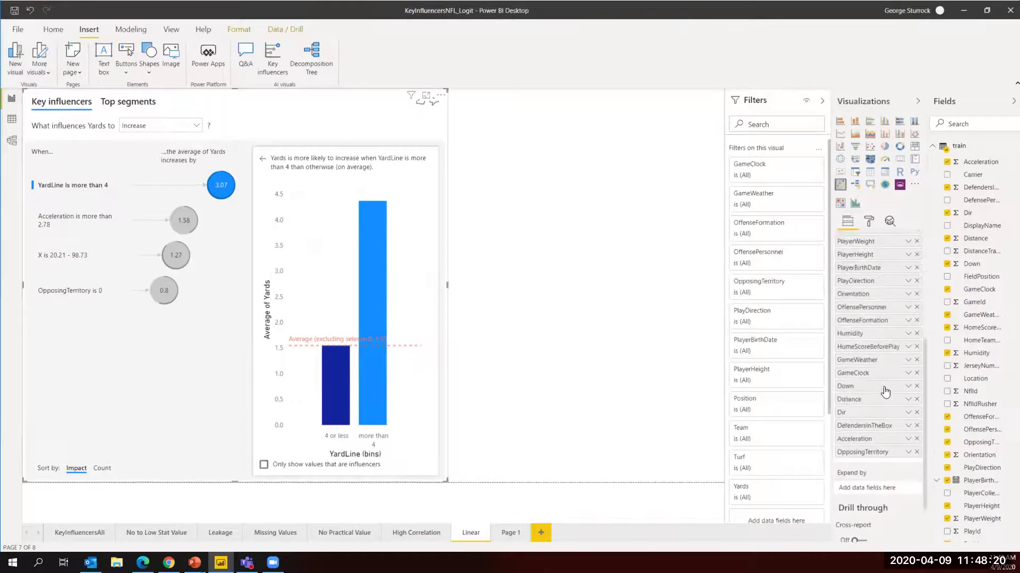
scroll(882, 372, "up", 5)
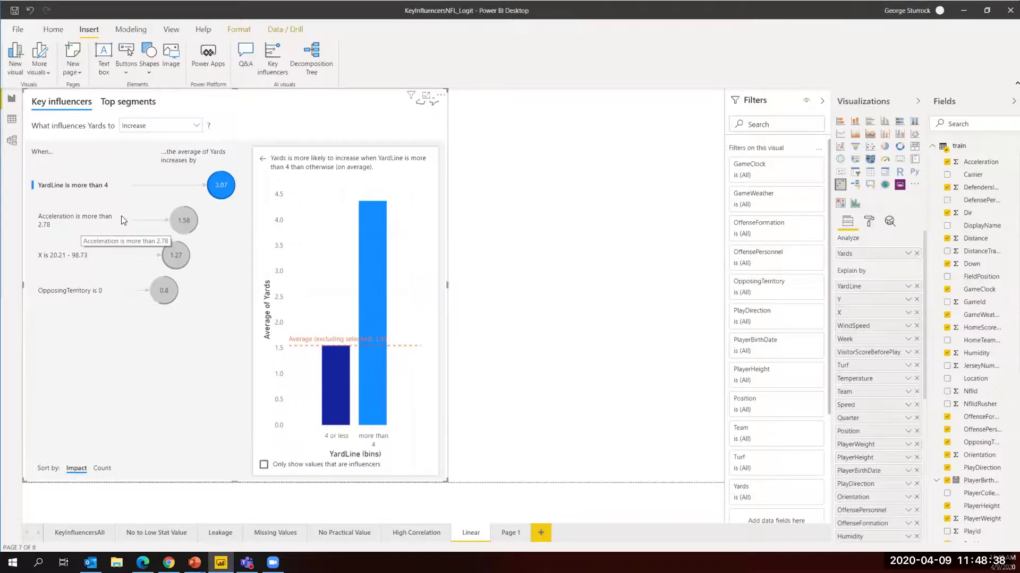
mouse_move(201, 228)
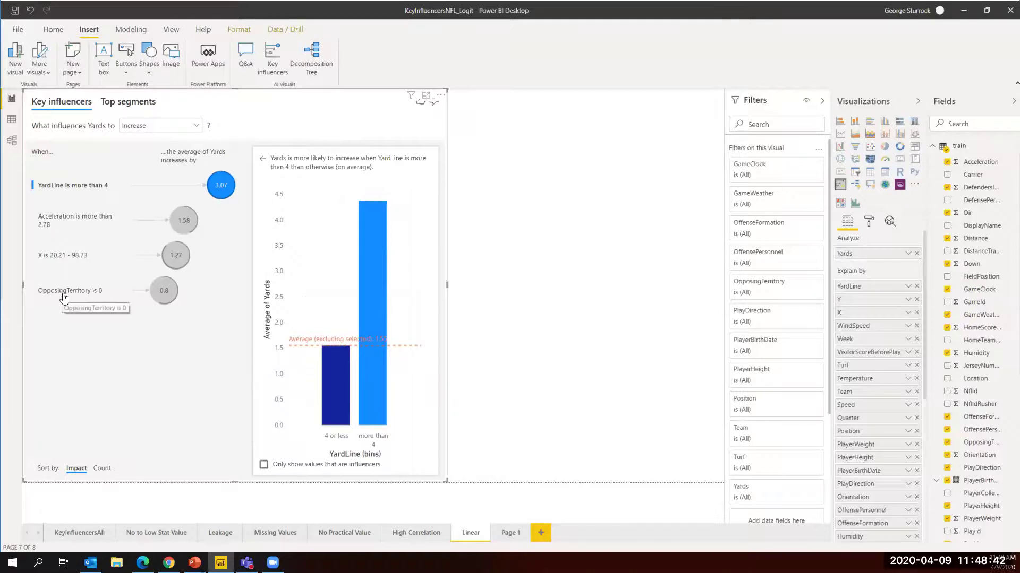
mouse_move(165, 297)
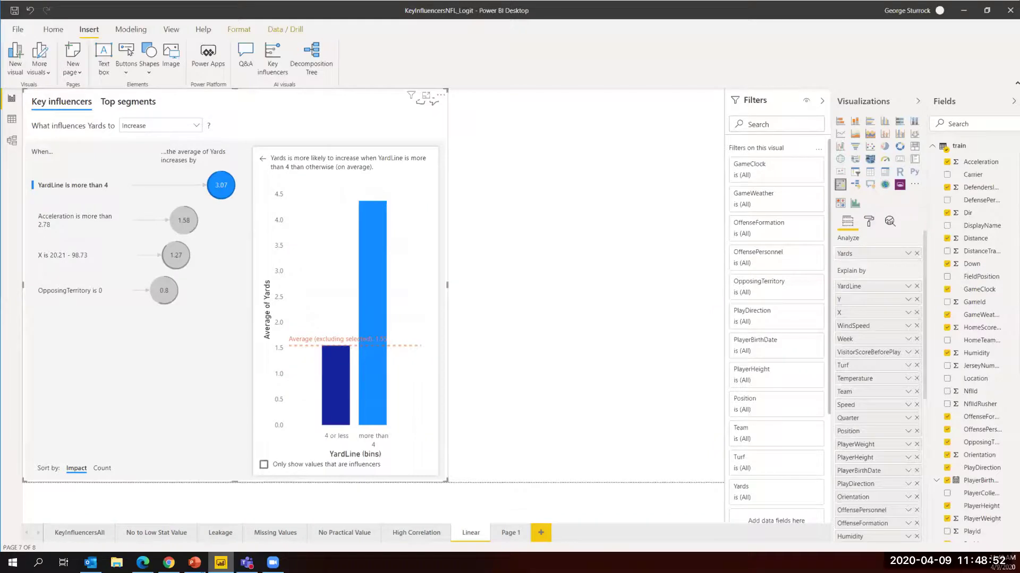
Switch to the KeyInfluencers PowerPoint slide show and advance from the Demo slide to the slide on applying the Key Influencers visual
mouse_move(194, 562)
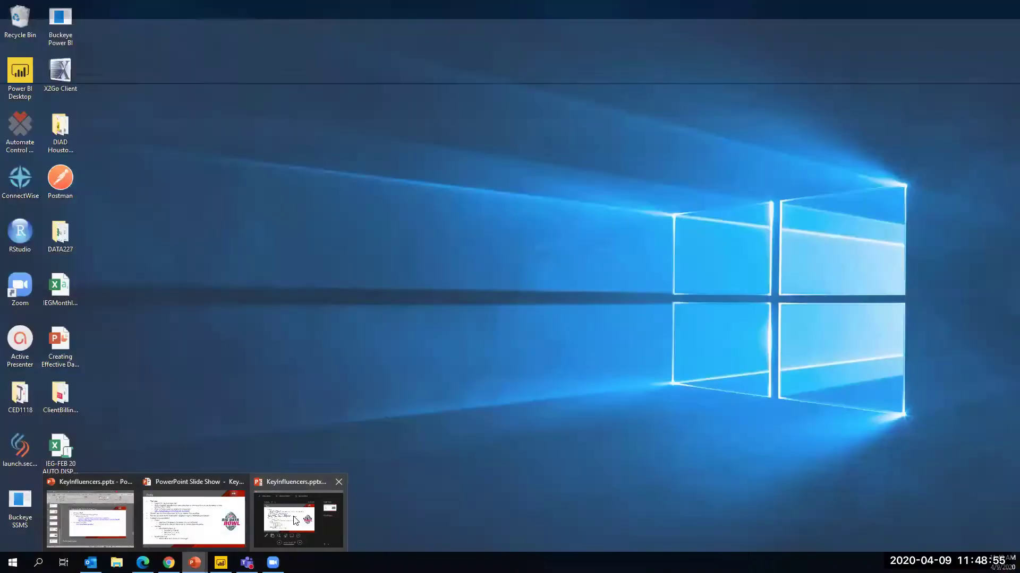
left_click(277, 531)
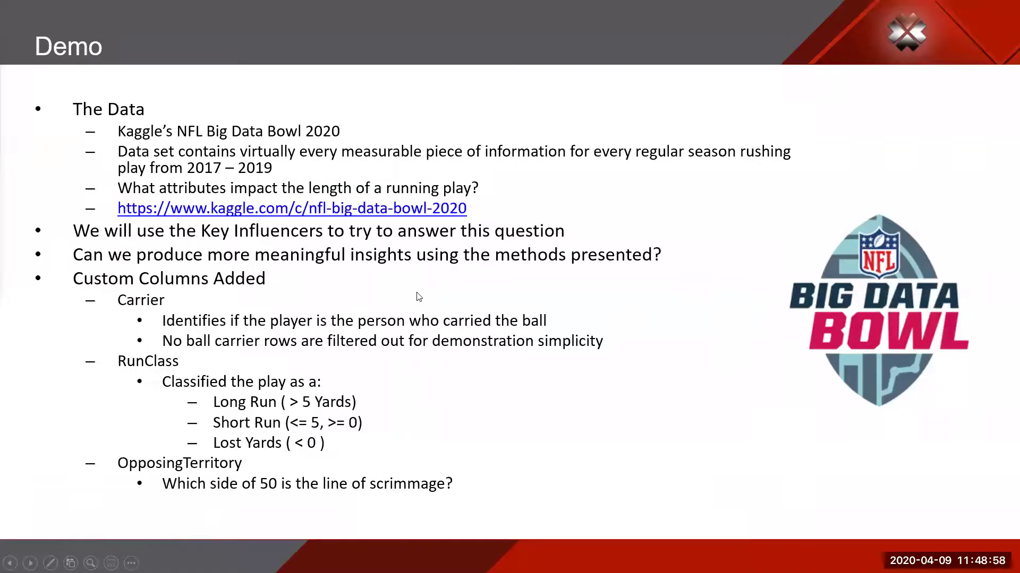
key("Right")
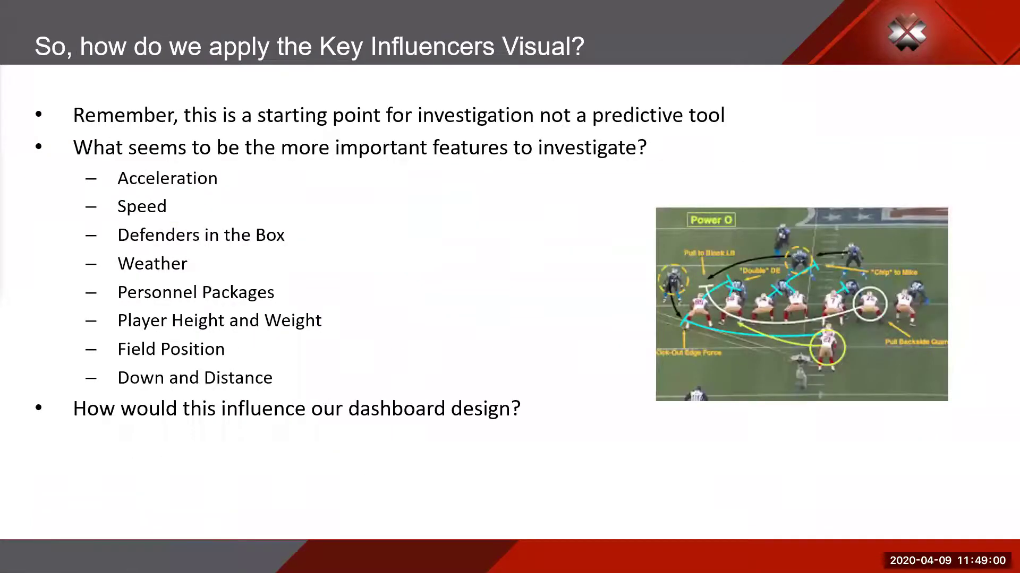